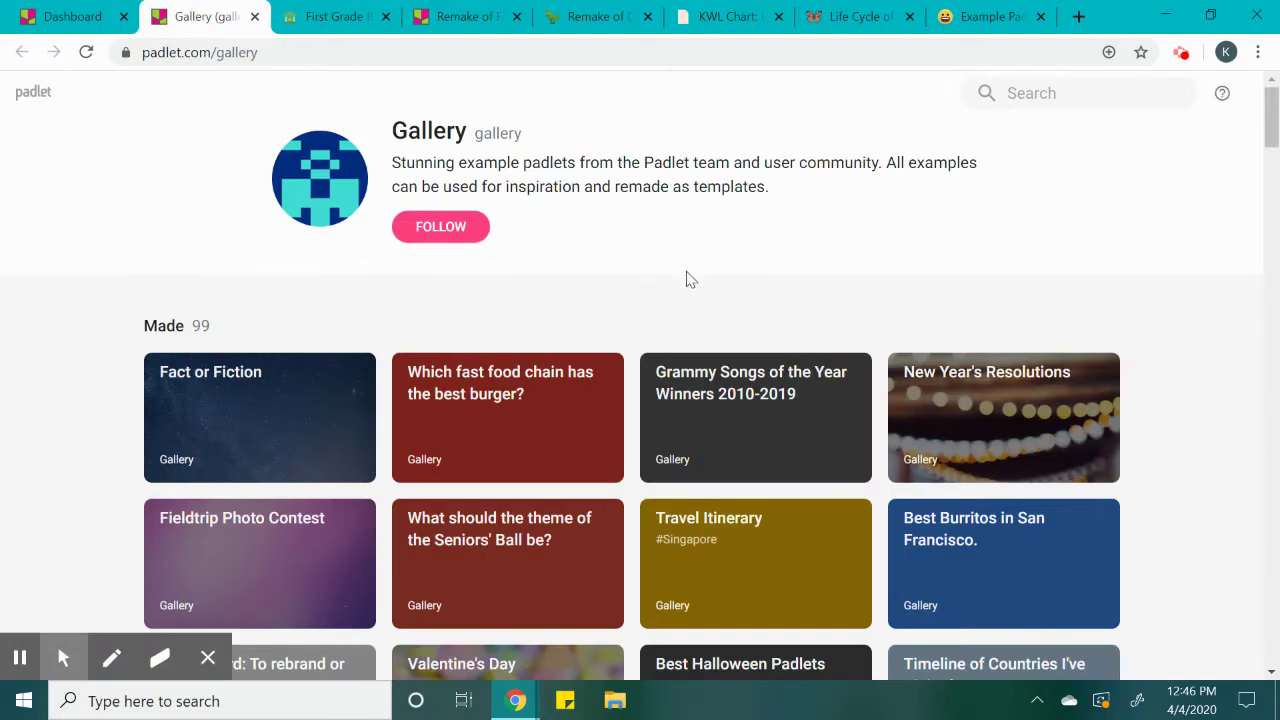
- Skim the example gallery, and start making a padlet from the dashboard to review the blank layout types
{"action": "scroll", "coordinate": [689, 289], "scroll_direction": "down", "scroll_amount": 1}
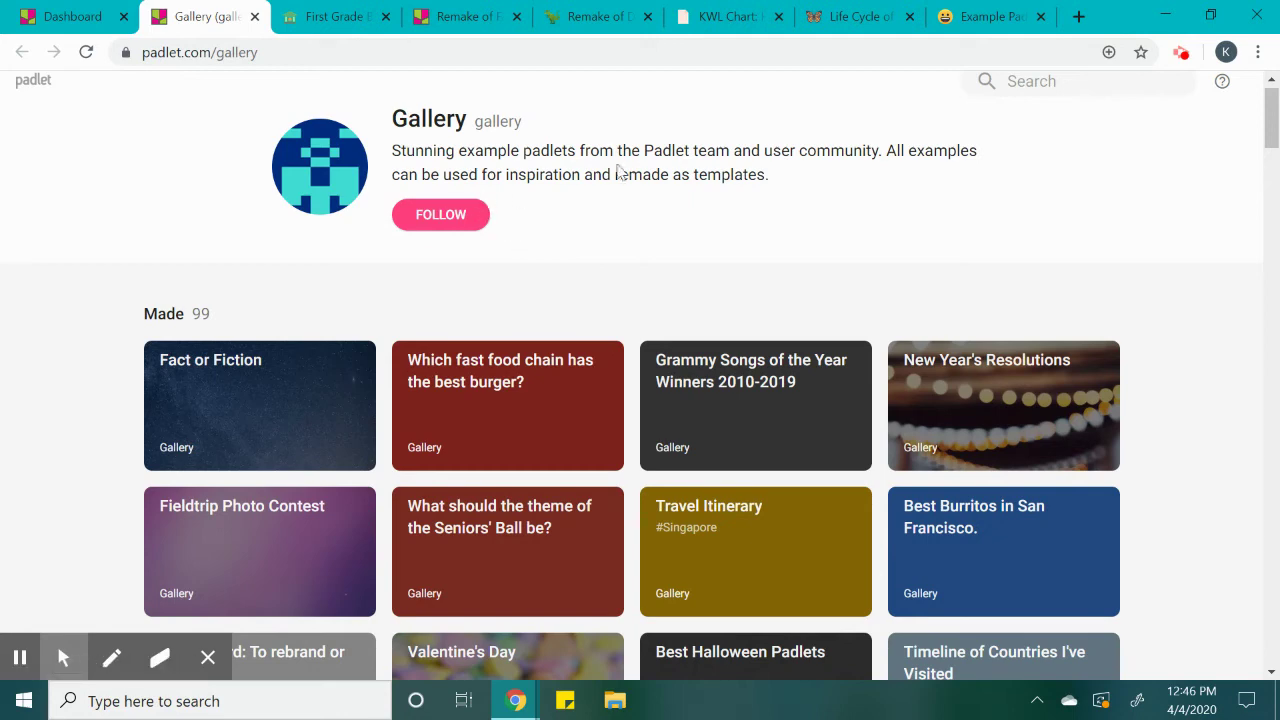
{"action": "scroll", "coordinate": [663, 363], "scroll_direction": "down", "scroll_amount": 2}
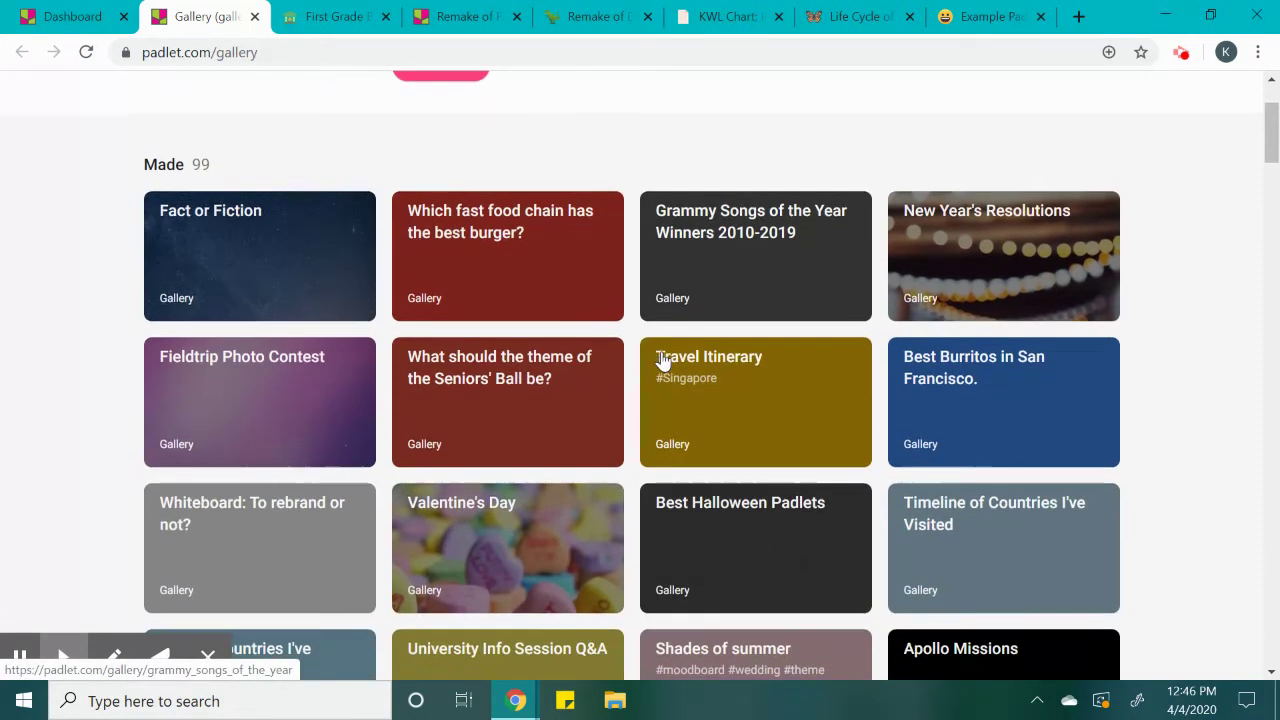
{"action": "left_click", "coordinate": [70, 14]}
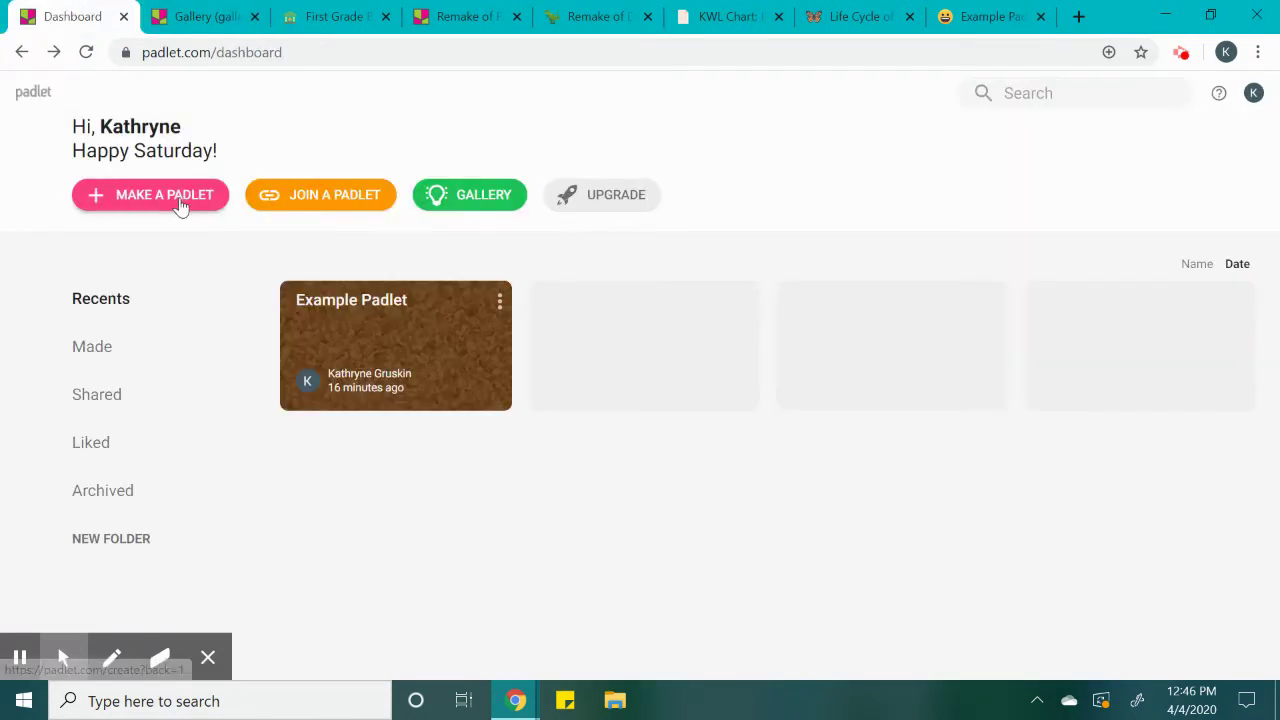
{"action": "left_click", "coordinate": [180, 205]}
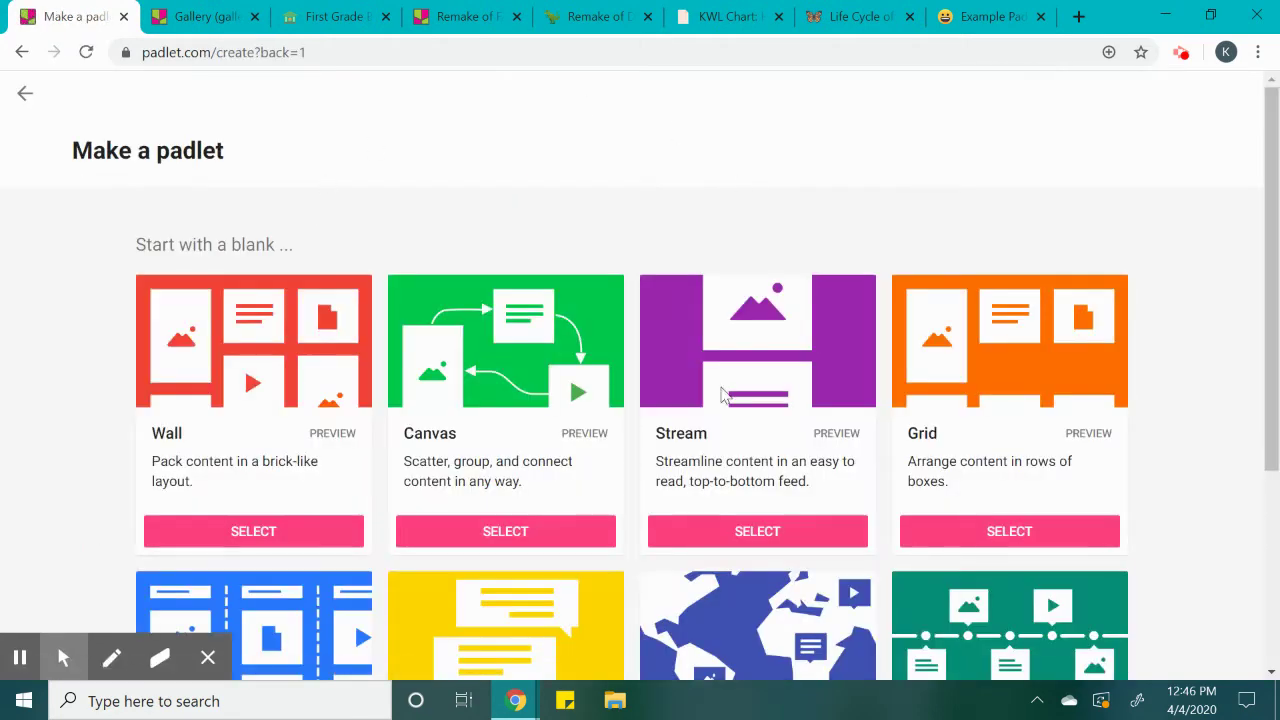
{"action": "scroll", "coordinate": [724, 395], "scroll_direction": "down", "scroll_amount": 2}
{"action": "scroll", "coordinate": [724, 395], "scroll_direction": "down", "scroll_amount": 1}
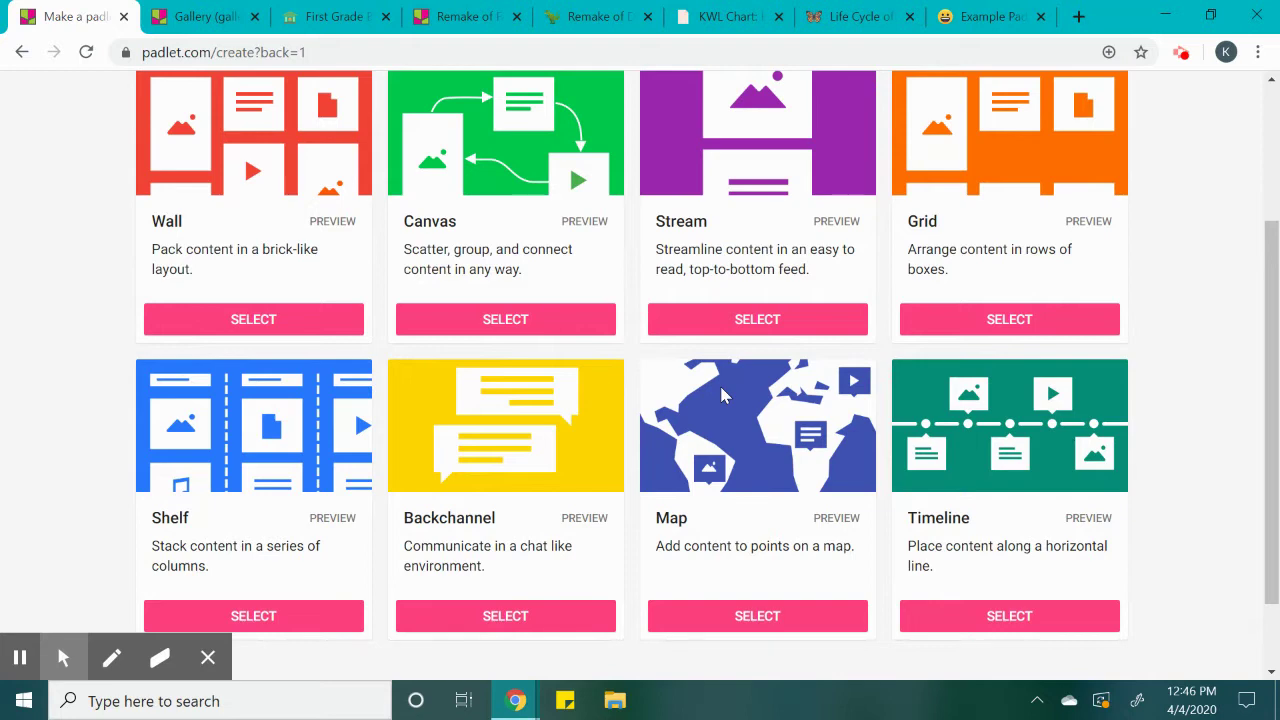
{"action": "scroll", "coordinate": [724, 395], "scroll_direction": "up", "scroll_amount": 1}
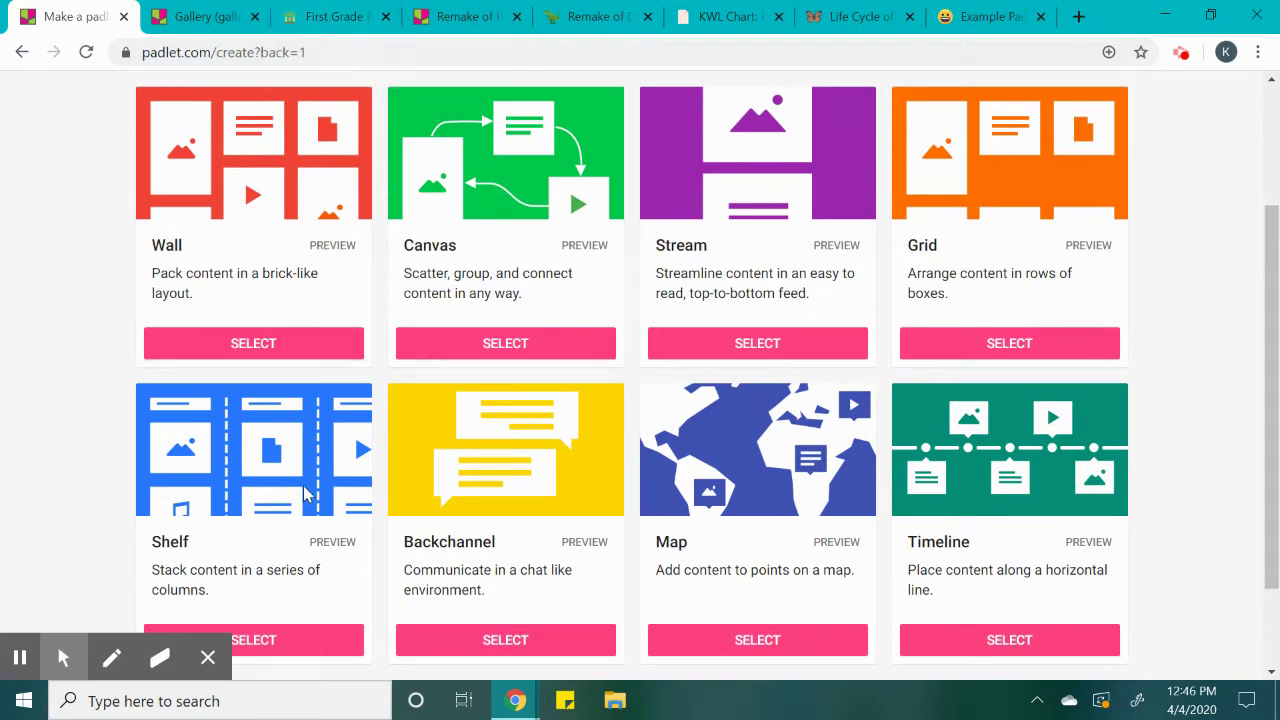
- Open the First Grade Bookshelf padlet and examine its category columns and the book posts in them
{"action": "left_click", "coordinate": [312, 16]}
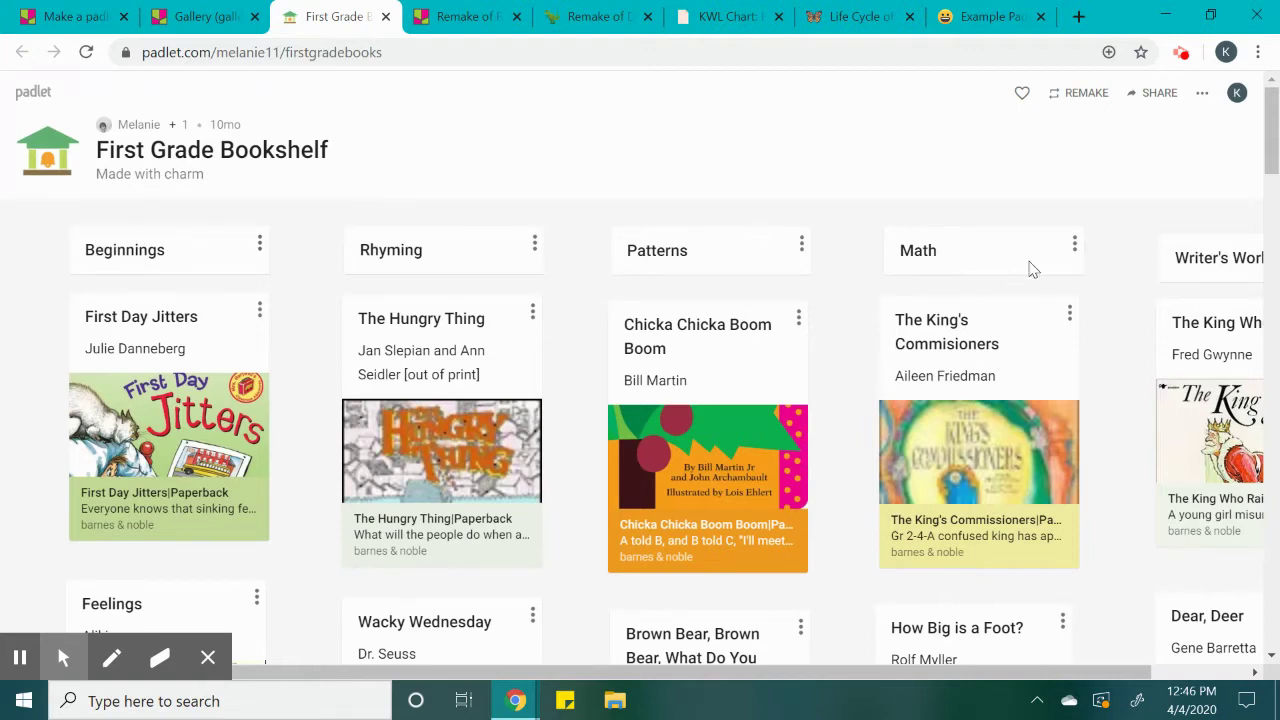
{"action": "scroll", "coordinate": [190, 512], "scroll_direction": "down", "scroll_amount": 2}
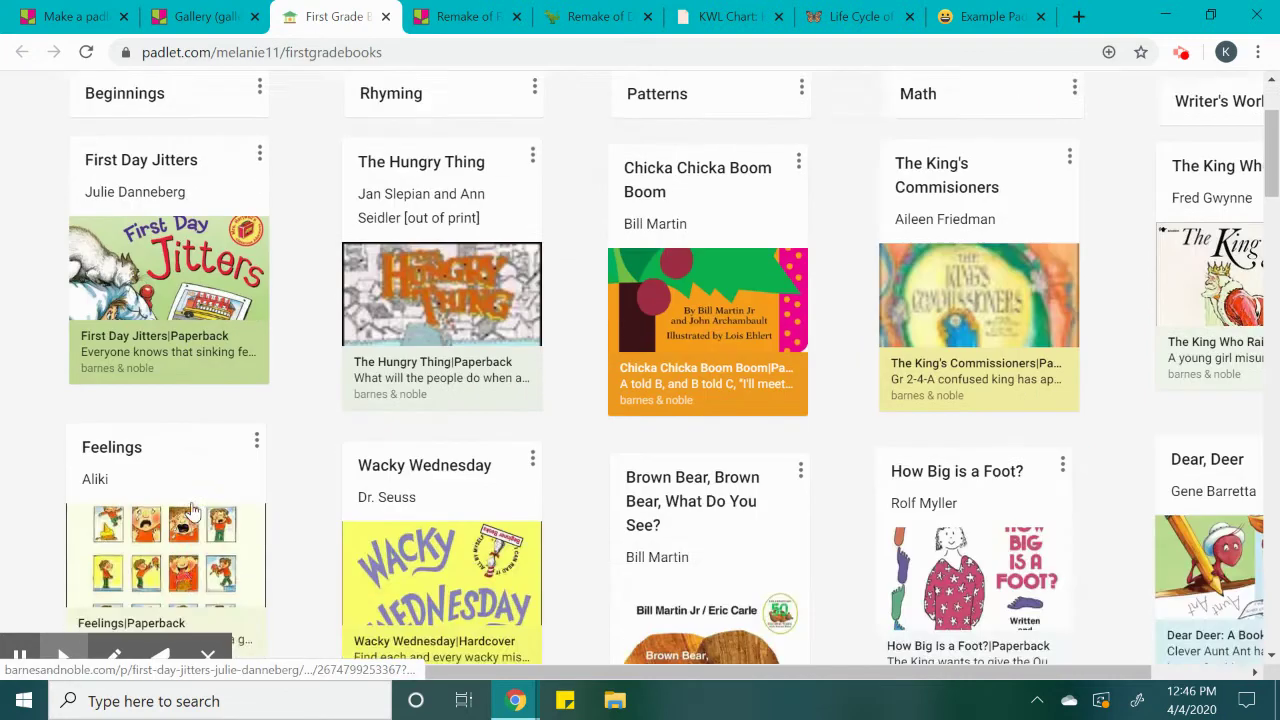
{"action": "scroll", "coordinate": [193, 510], "scroll_direction": "down", "scroll_amount": 2}
{"action": "scroll", "coordinate": [191, 502], "scroll_direction": "up", "scroll_amount": 4}
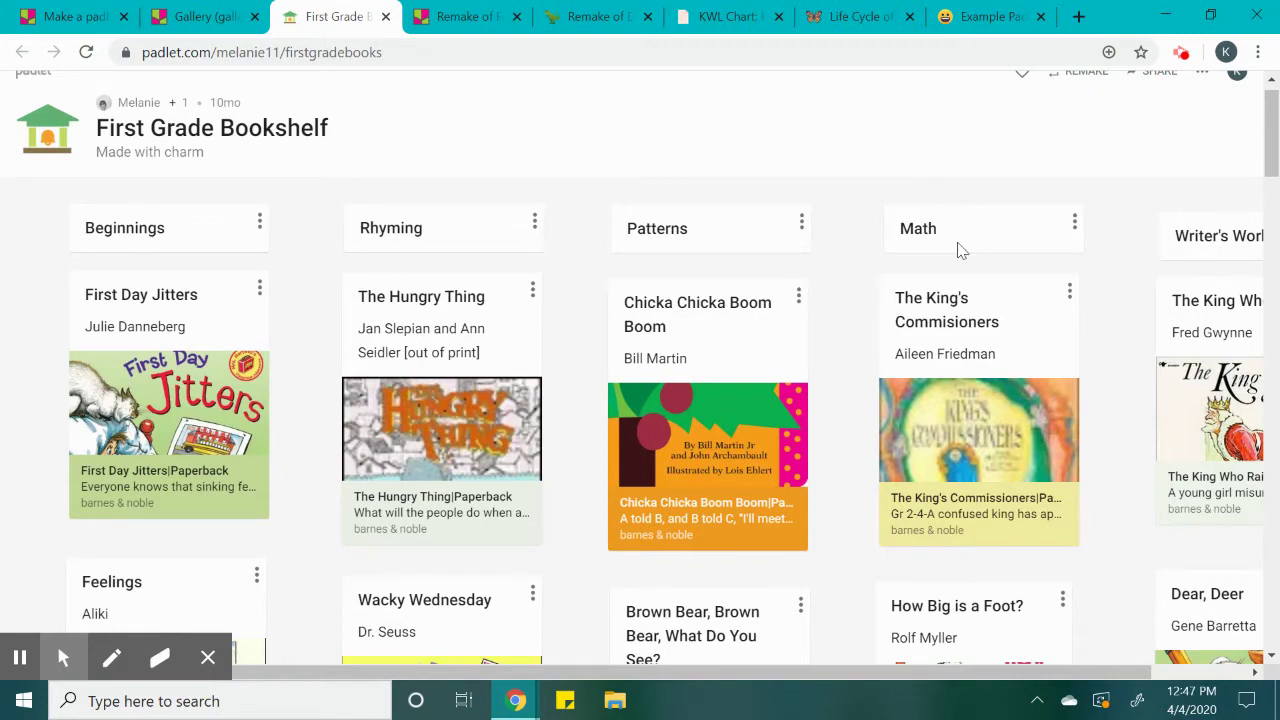
{"action": "scroll", "coordinate": [957, 249], "scroll_direction": "right", "scroll_amount": 3}
{"action": "scroll", "coordinate": [957, 249], "scroll_direction": "left", "scroll_amount": 3}
{"action": "scroll", "coordinate": [560, 500], "scroll_direction": "down", "scroll_amount": 4}
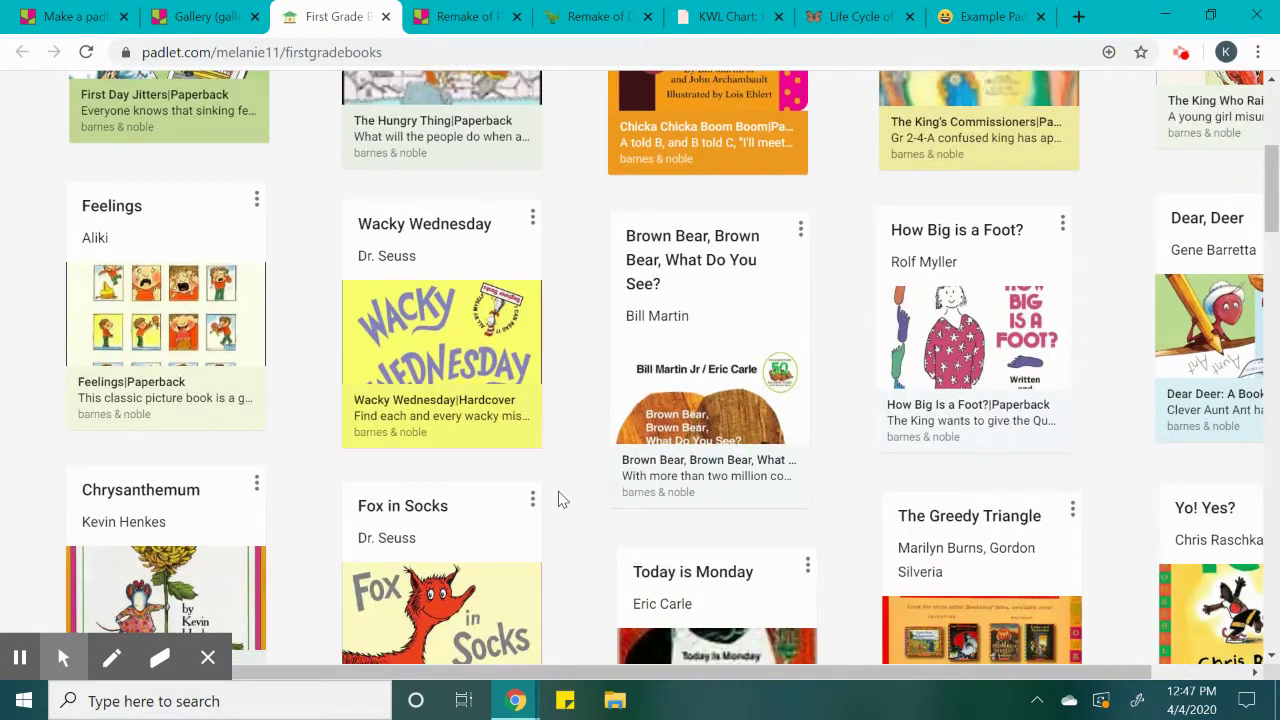
{"action": "scroll", "coordinate": [560, 500], "scroll_direction": "down", "scroll_amount": 3}
{"action": "scroll", "coordinate": [560, 500], "scroll_direction": "up", "scroll_amount": 4}
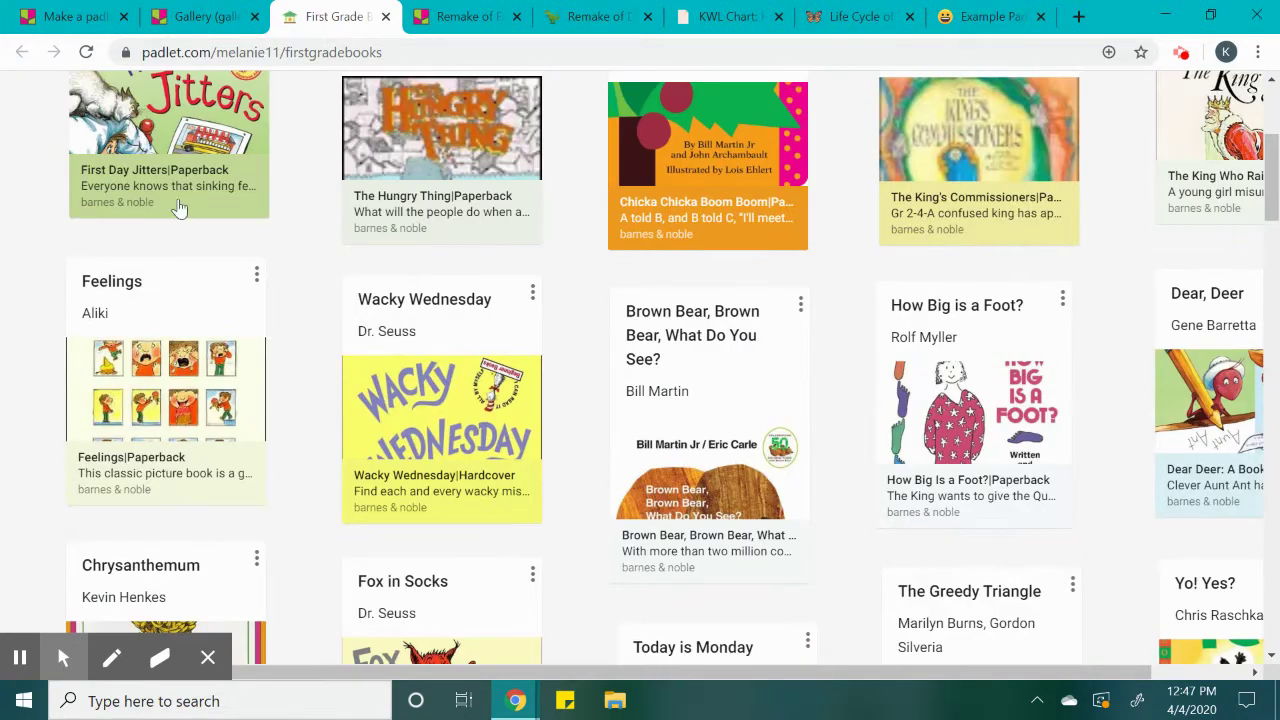
- Follow the First Day Jitters book link to its Barnes & Noble page, look at it, and close that page
{"action": "left_click", "coordinate": [150, 180]}
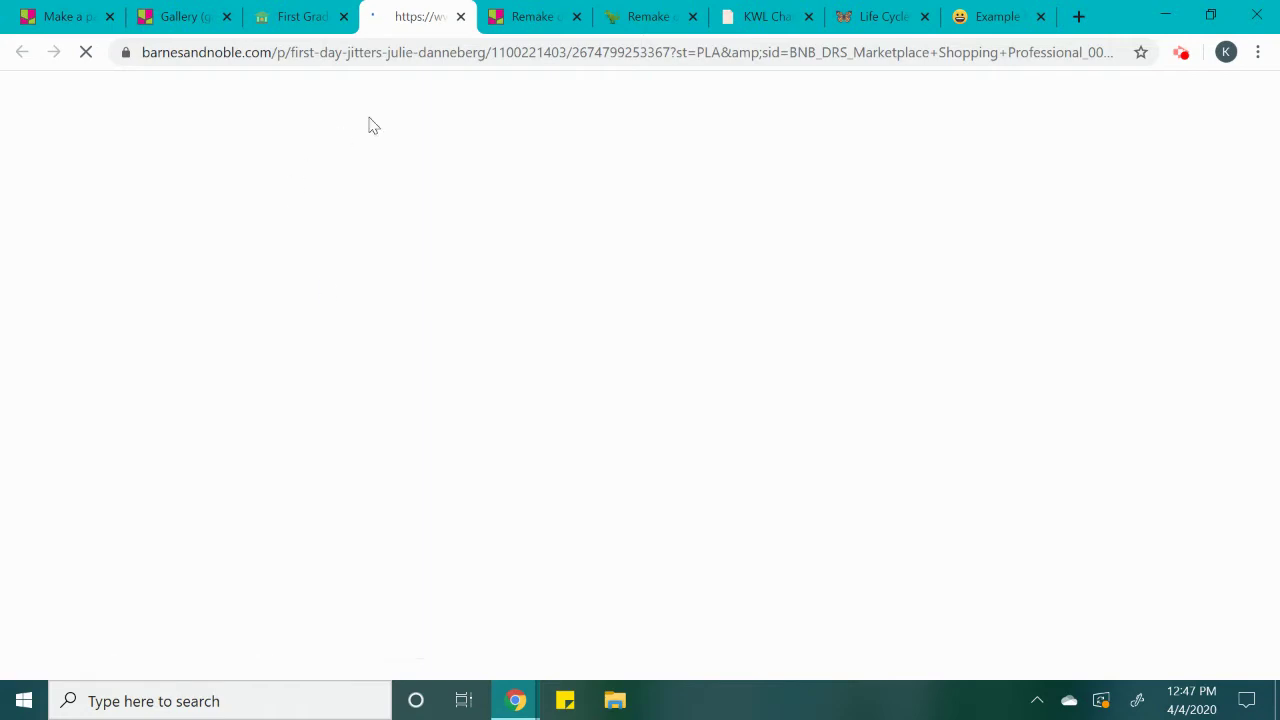
{"action": "scroll", "coordinate": [525, 490], "scroll_direction": "down", "scroll_amount": 1}
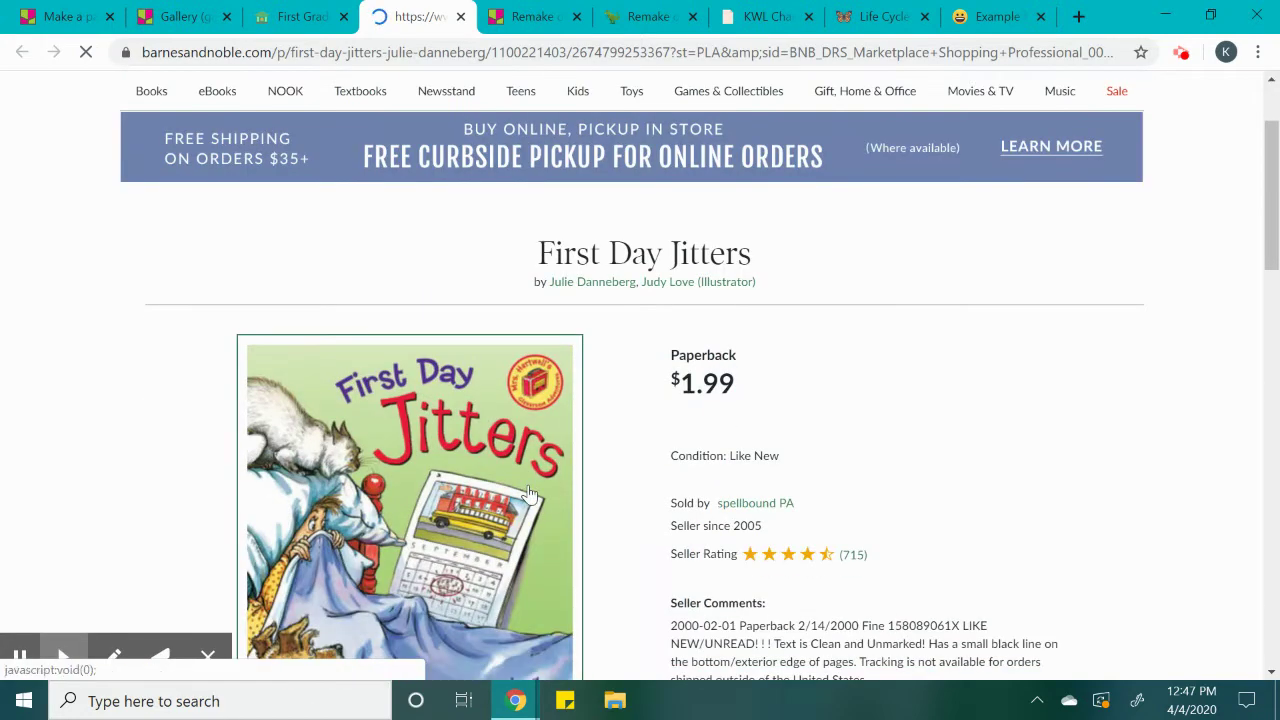
{"action": "left_click", "coordinate": [460, 17]}
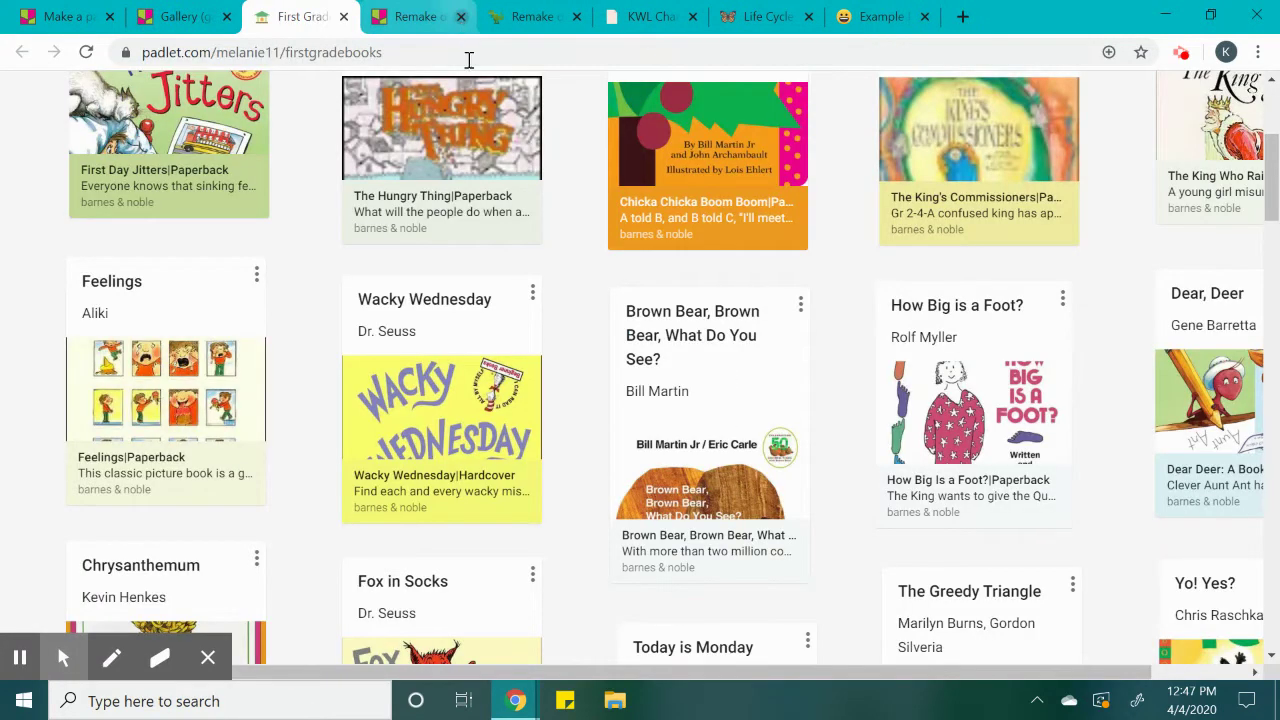
- Review the column headings of the First Grade Bookshelf padlet again and close the padlet
{"action": "scroll", "coordinate": [537, 430], "scroll_direction": "up", "scroll_amount": 3}
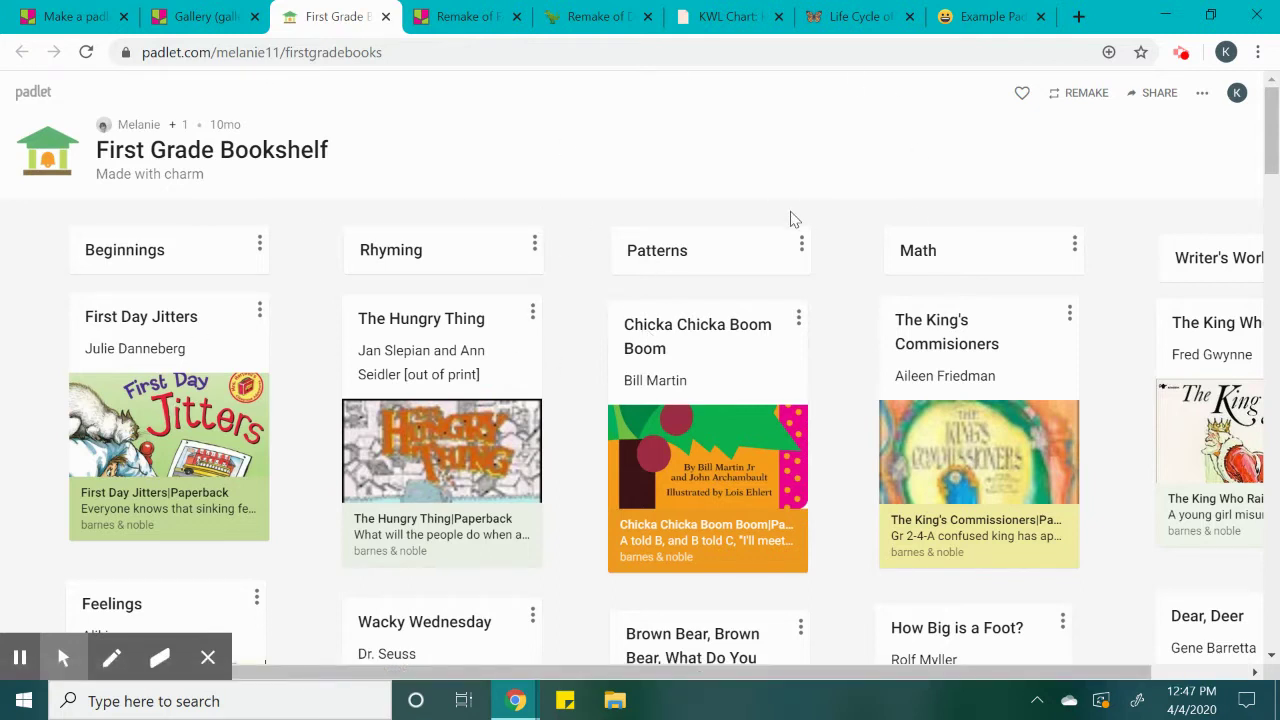
{"action": "scroll", "coordinate": [600, 409], "scroll_direction": "down", "scroll_amount": 1}
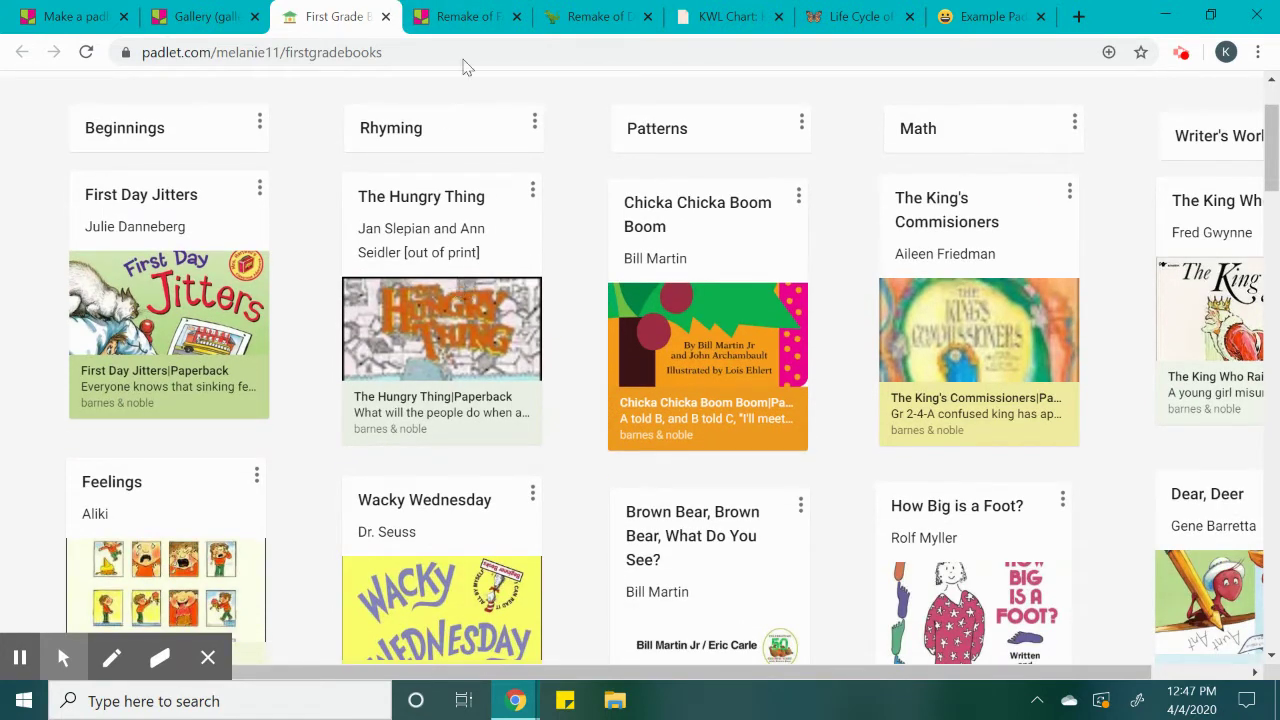
{"action": "left_click", "coordinate": [386, 17]}
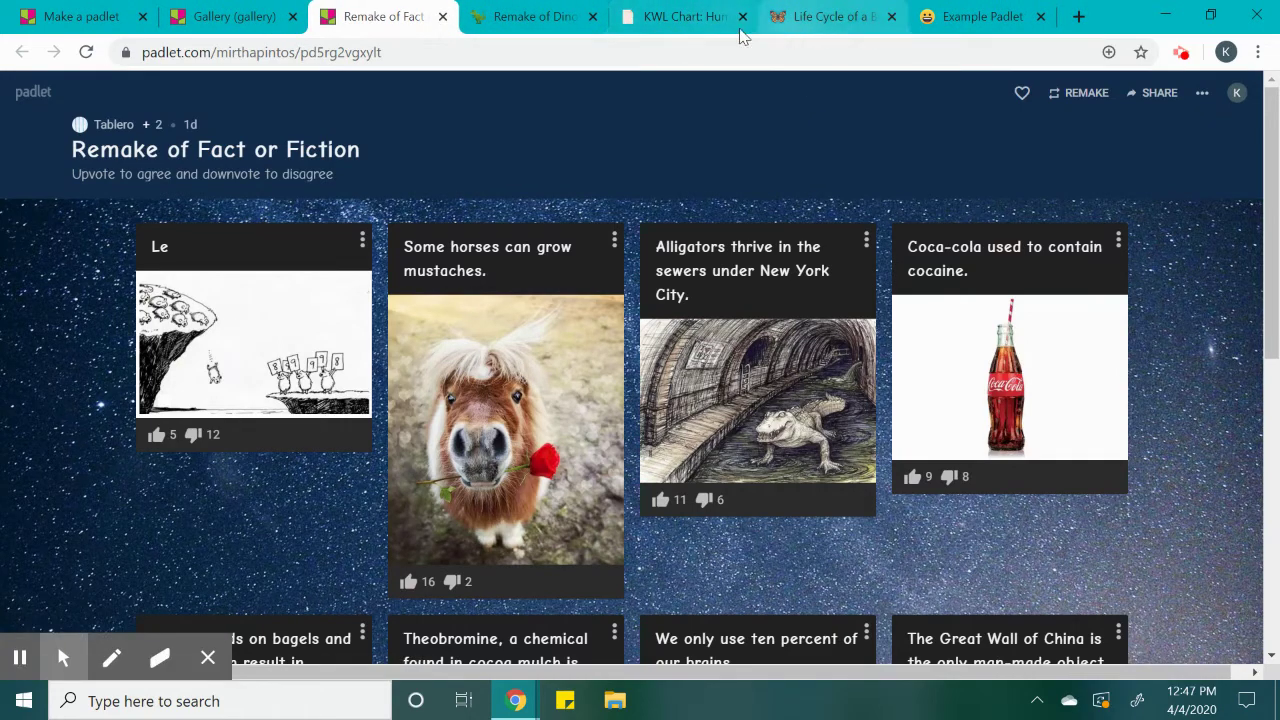
- View the columns of the KWL Chart: Human Body Systems padlet and close it
{"action": "left_click", "coordinate": [673, 23]}
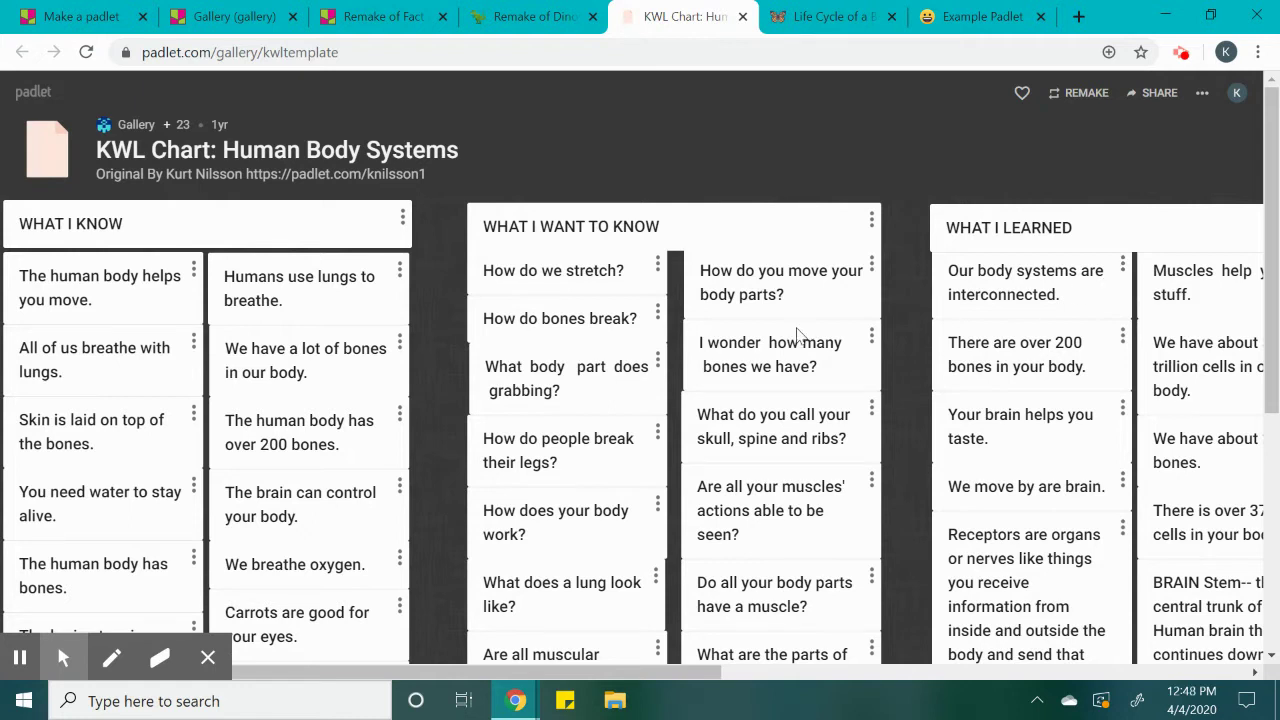
{"action": "scroll", "coordinate": [800, 330], "scroll_direction": "down", "scroll_amount": 1}
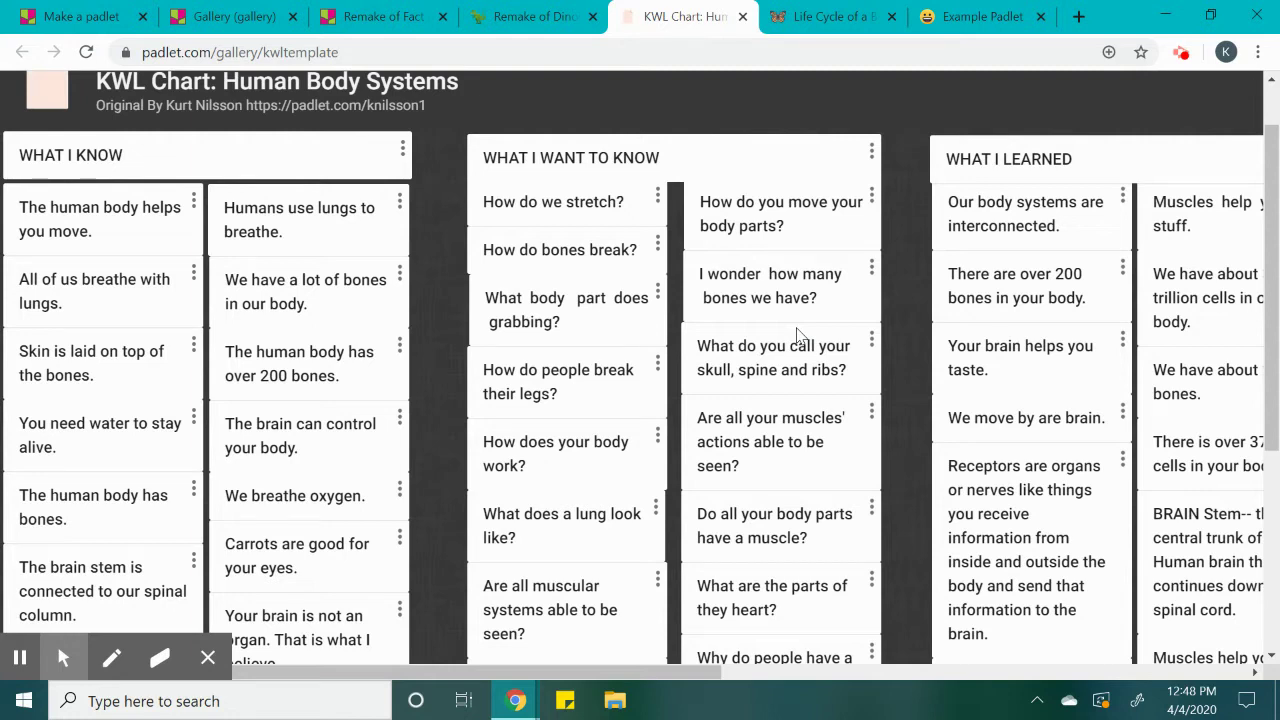
{"action": "left_click", "coordinate": [743, 17]}
- Revisit the blank layout choices, and view the Life Cycle of a Butterfly timeline before closing it
{"action": "left_click", "coordinate": [62, 20]}
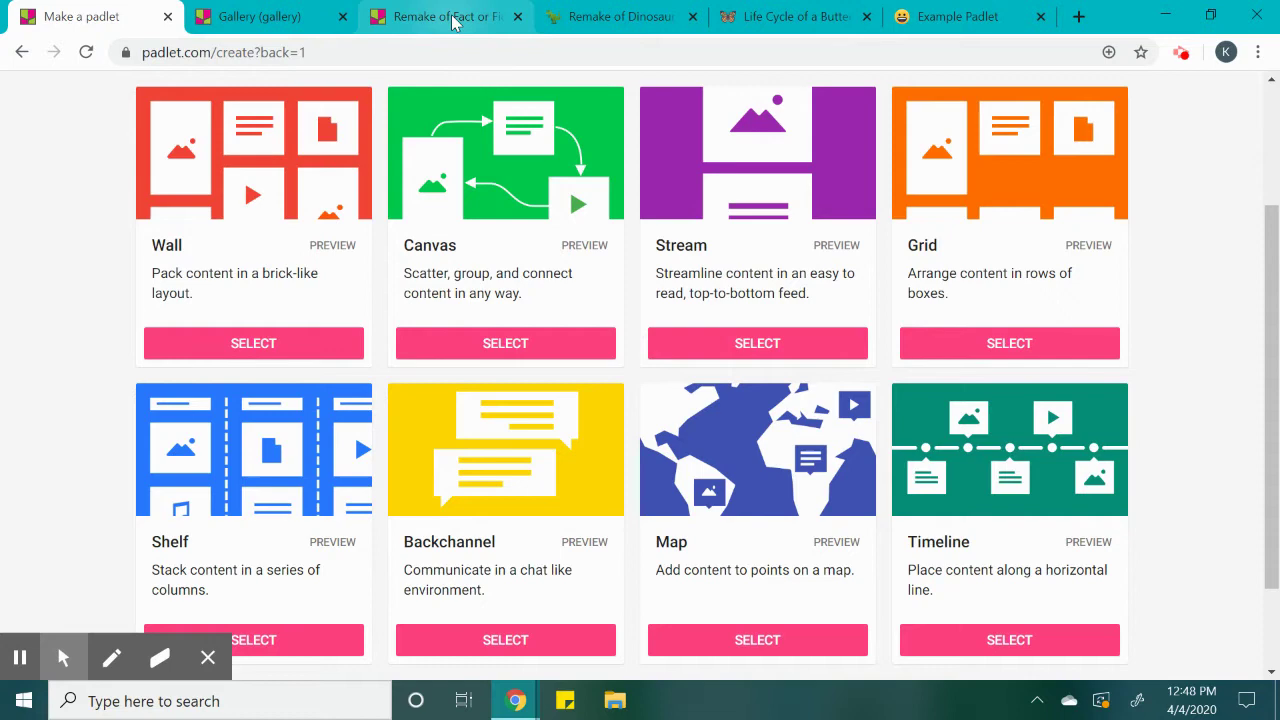
{"action": "left_click", "coordinate": [766, 20]}
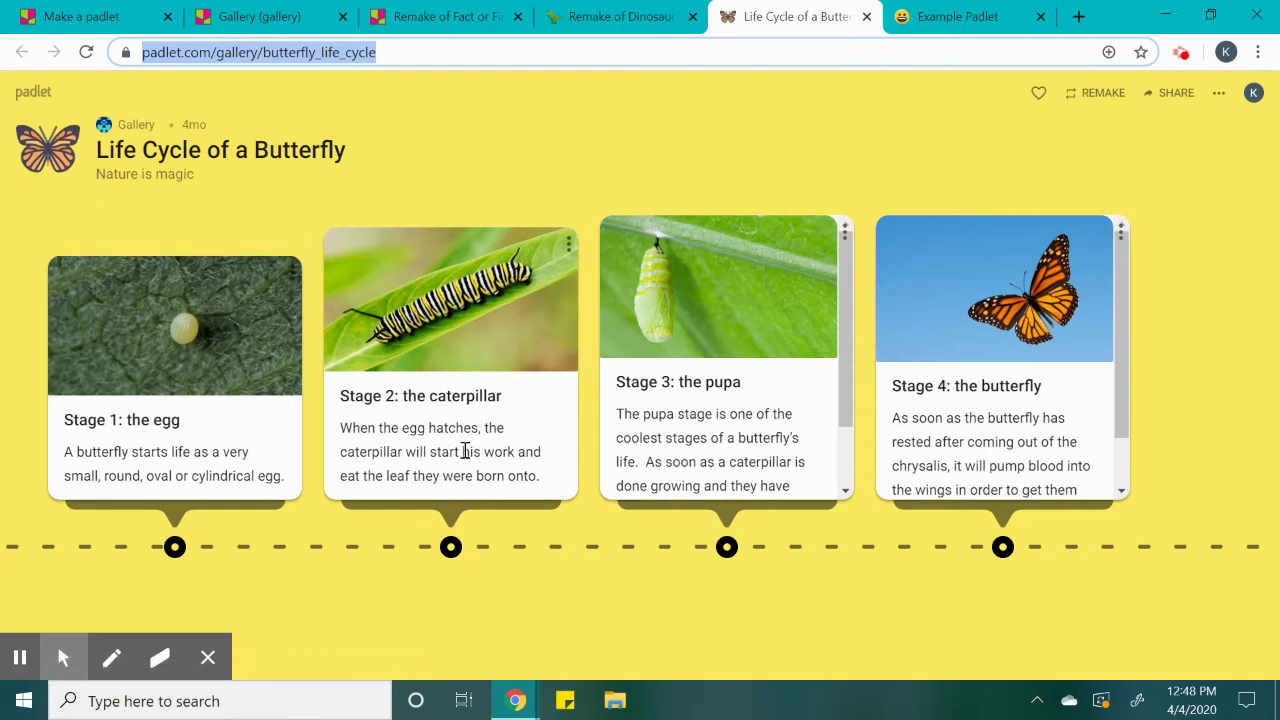
{"action": "left_click", "coordinate": [866, 16]}
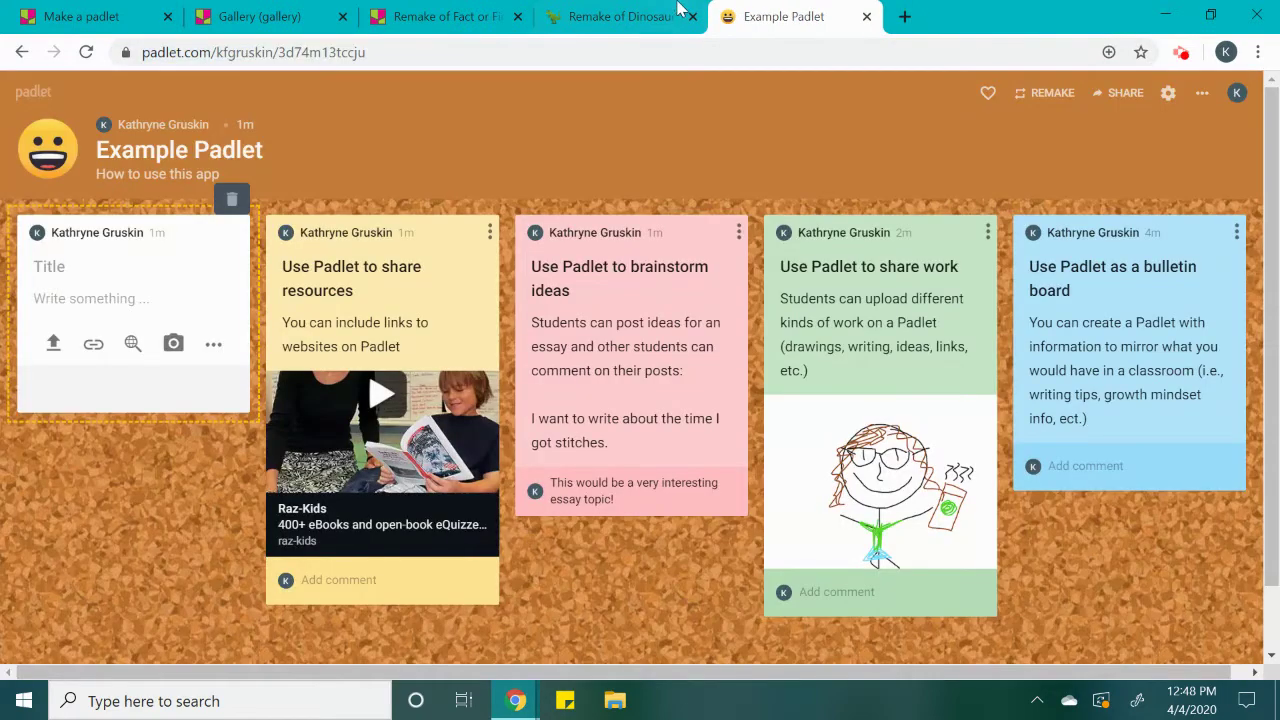
- Examine the Remake of Dinosaur Time Periods timeline from the Triassic to the Jurassic posts, return to its start, and close it
{"action": "left_click", "coordinate": [630, 20]}
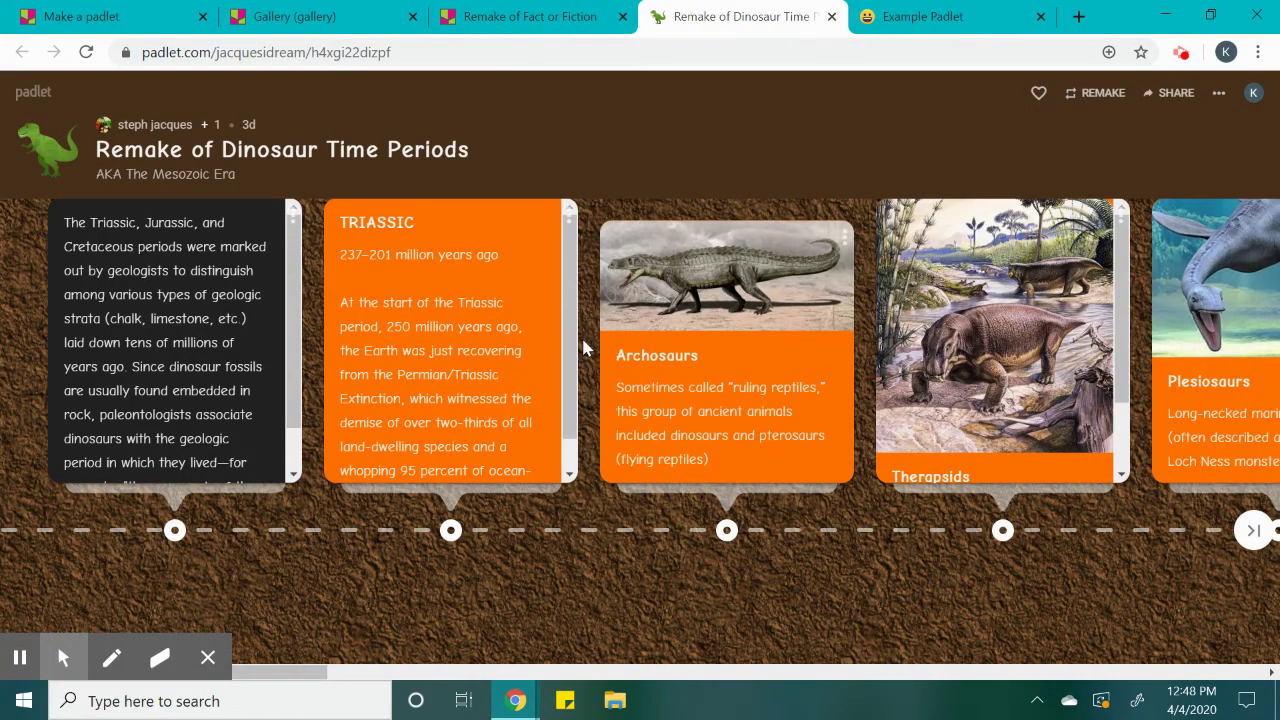
{"action": "scroll", "coordinate": [585, 347], "scroll_direction": "right", "scroll_amount": 3}
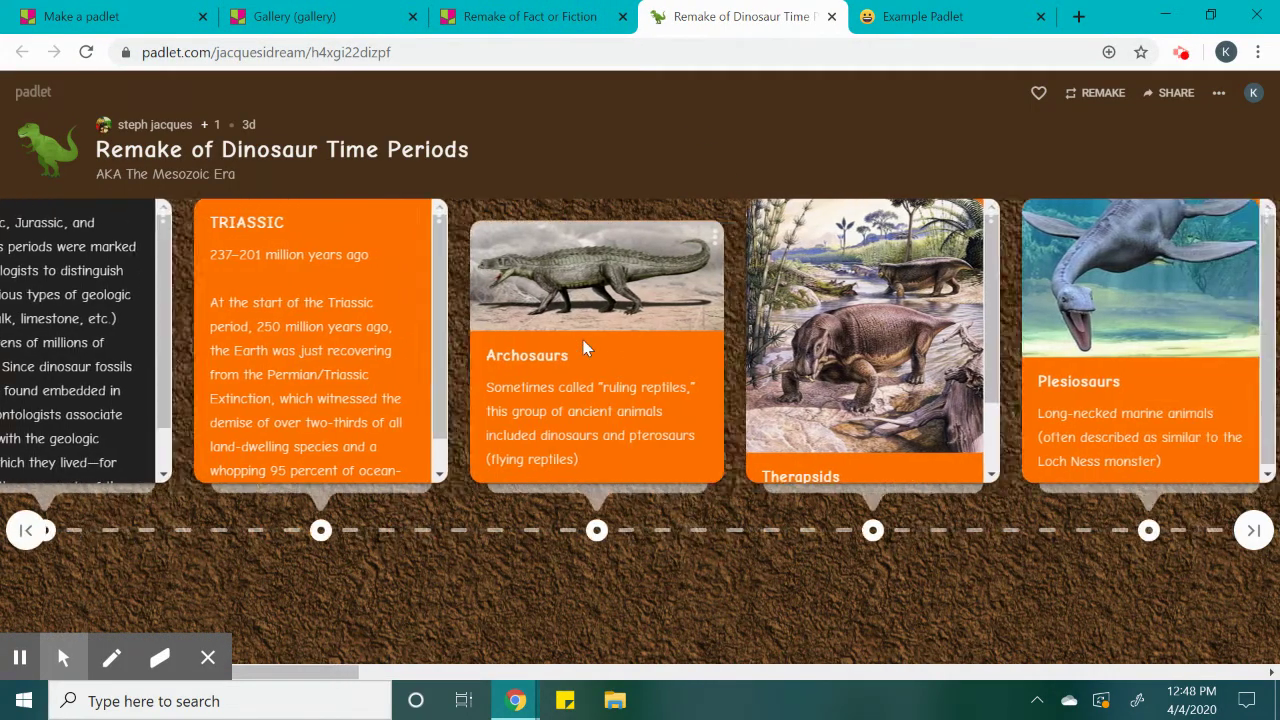
{"action": "scroll", "coordinate": [585, 347], "scroll_direction": "right", "scroll_amount": 5}
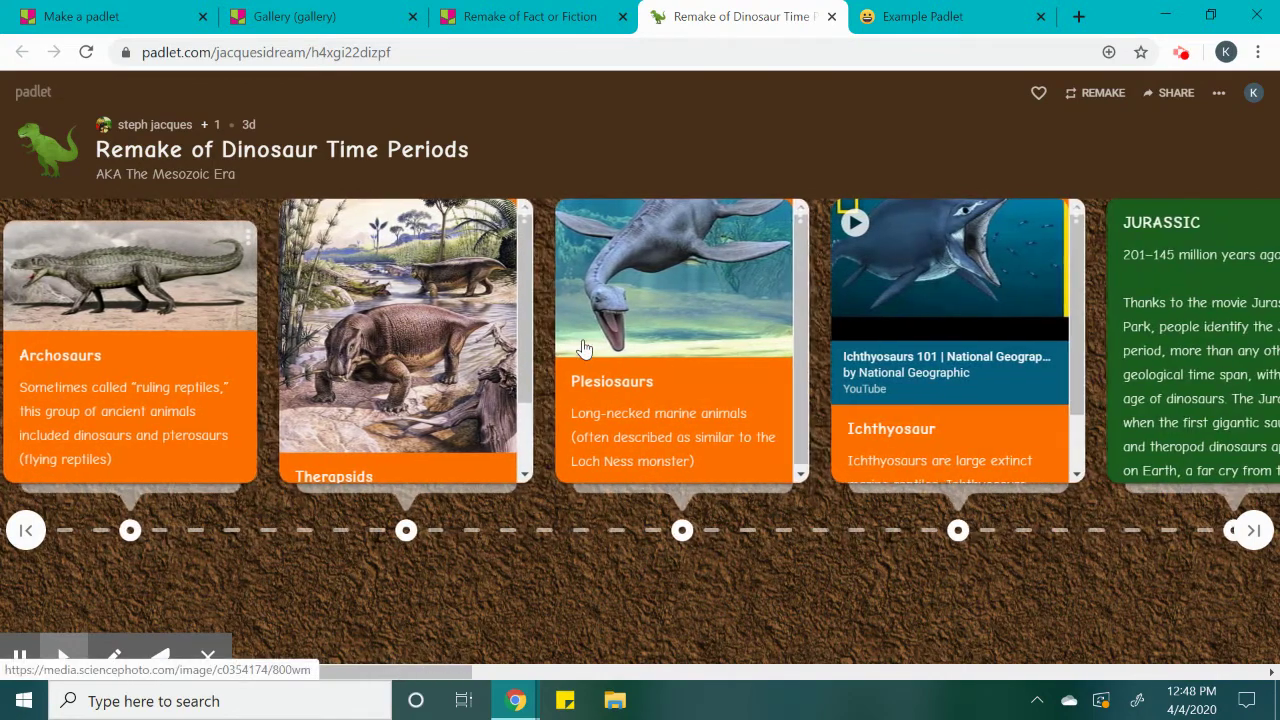
{"action": "scroll", "coordinate": [585, 347], "scroll_direction": "right", "scroll_amount": 3}
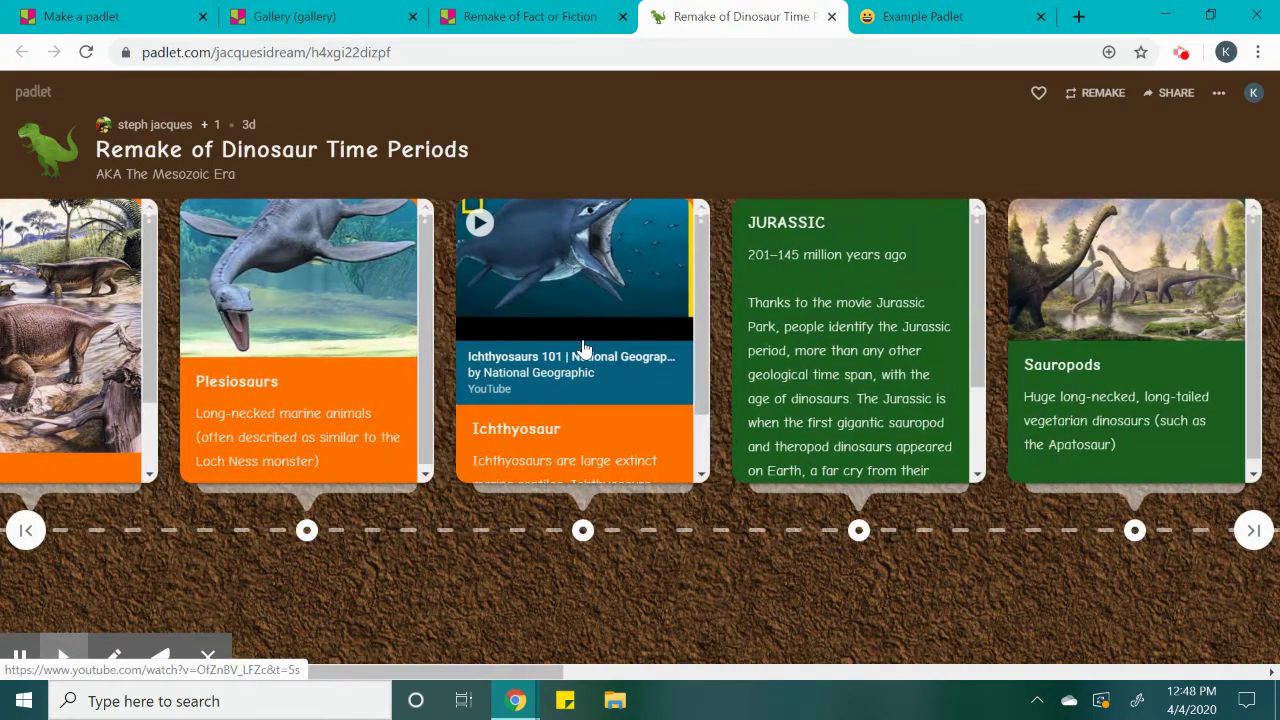
{"action": "scroll", "coordinate": [585, 347], "scroll_direction": "right", "scroll_amount": 2}
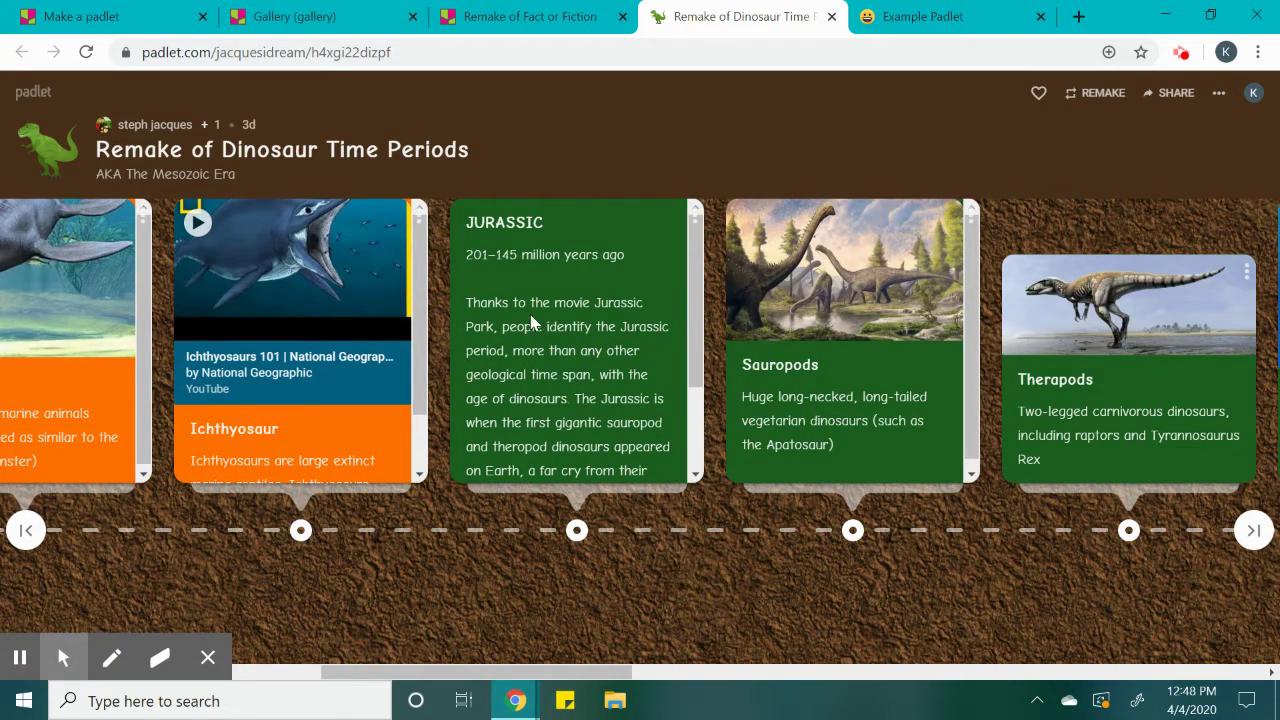
{"action": "scroll", "coordinate": [434, 317], "scroll_direction": "left", "scroll_amount": 3}
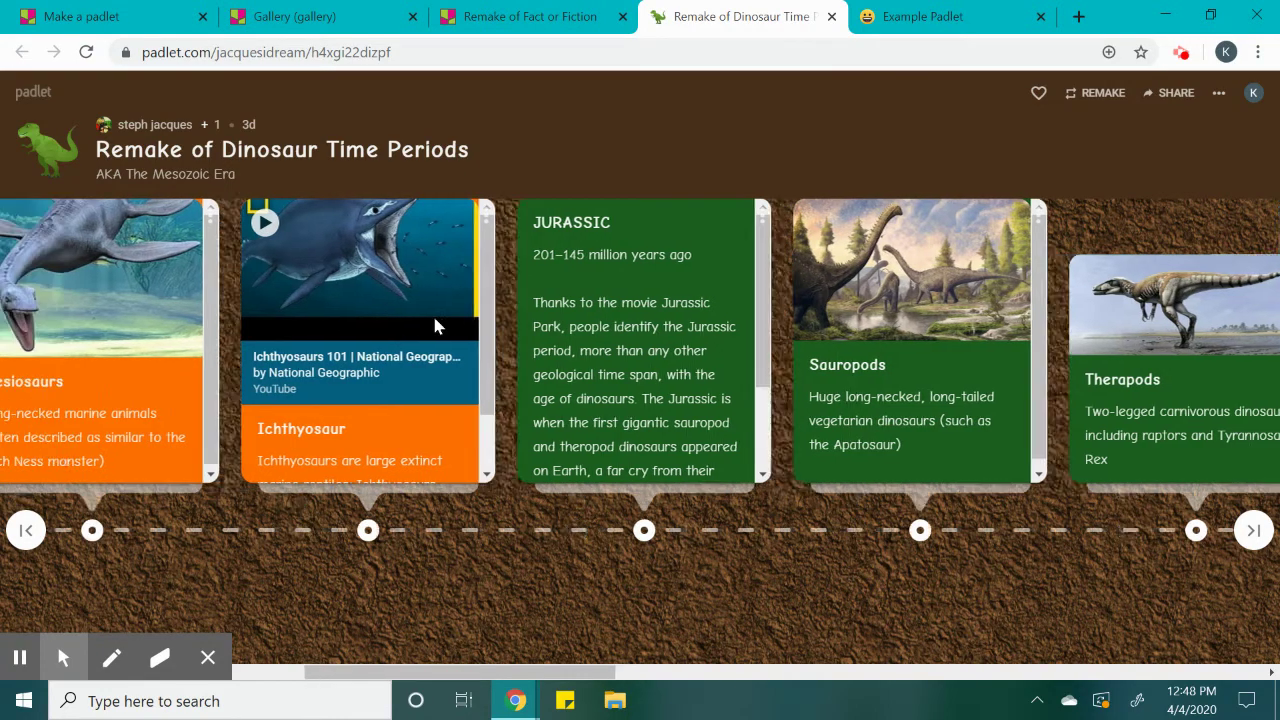
{"action": "scroll", "coordinate": [434, 317], "scroll_direction": "left", "scroll_amount": 10}
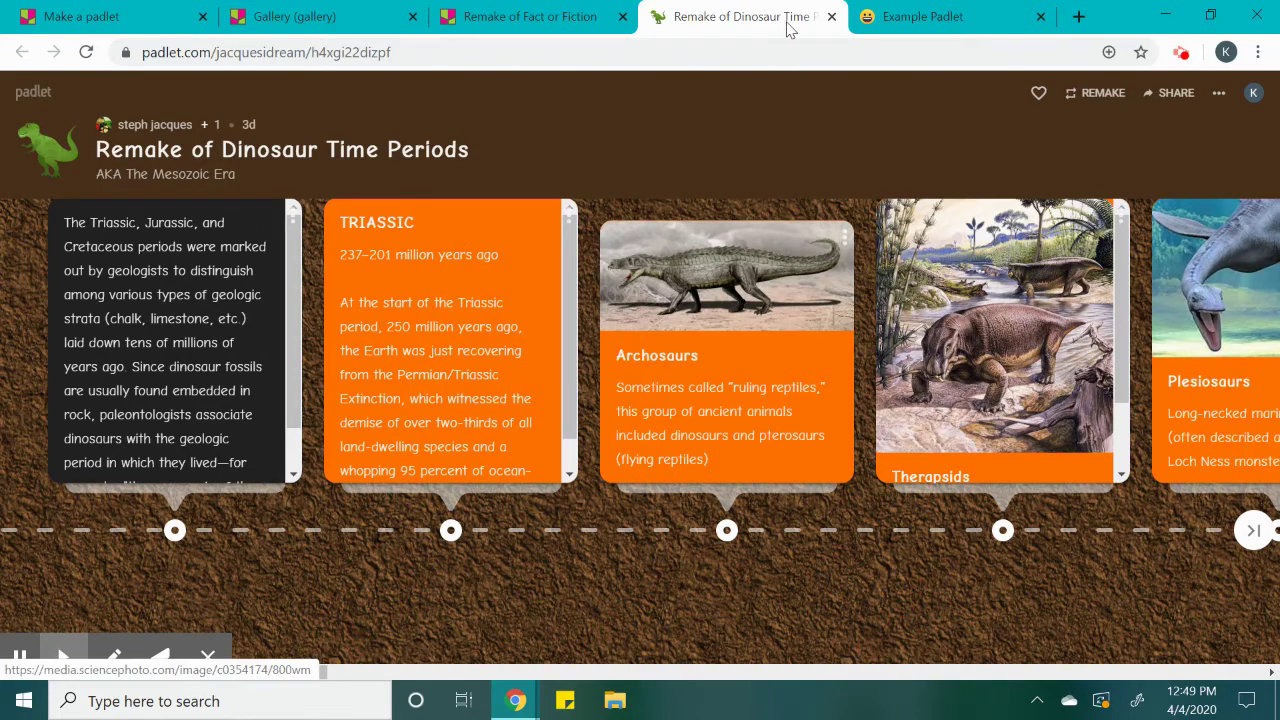
{"action": "left_click", "coordinate": [832, 17]}
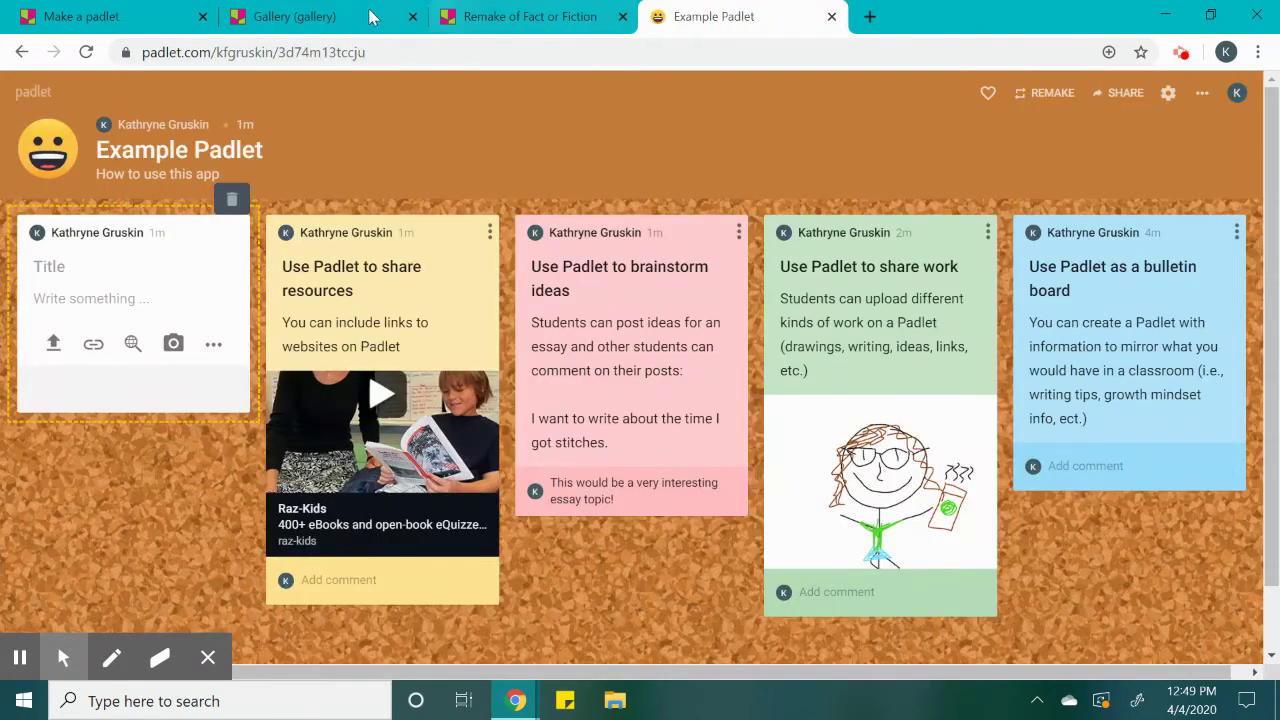
- Compare the Remake of Fact or Fiction padlet with the blank layouts and examine its statement posts and votes
{"action": "left_click", "coordinate": [353, 20]}
{"action": "left_click", "coordinate": [586, 17]}
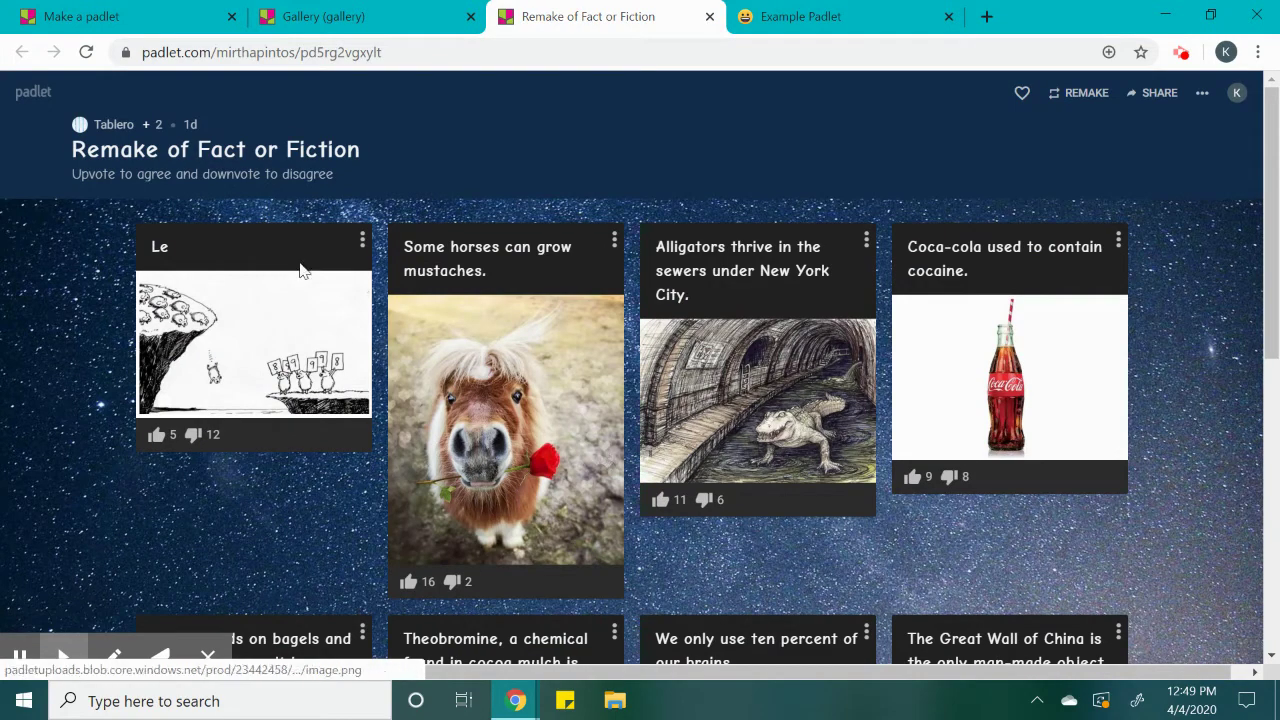
{"action": "left_click", "coordinate": [134, 12]}
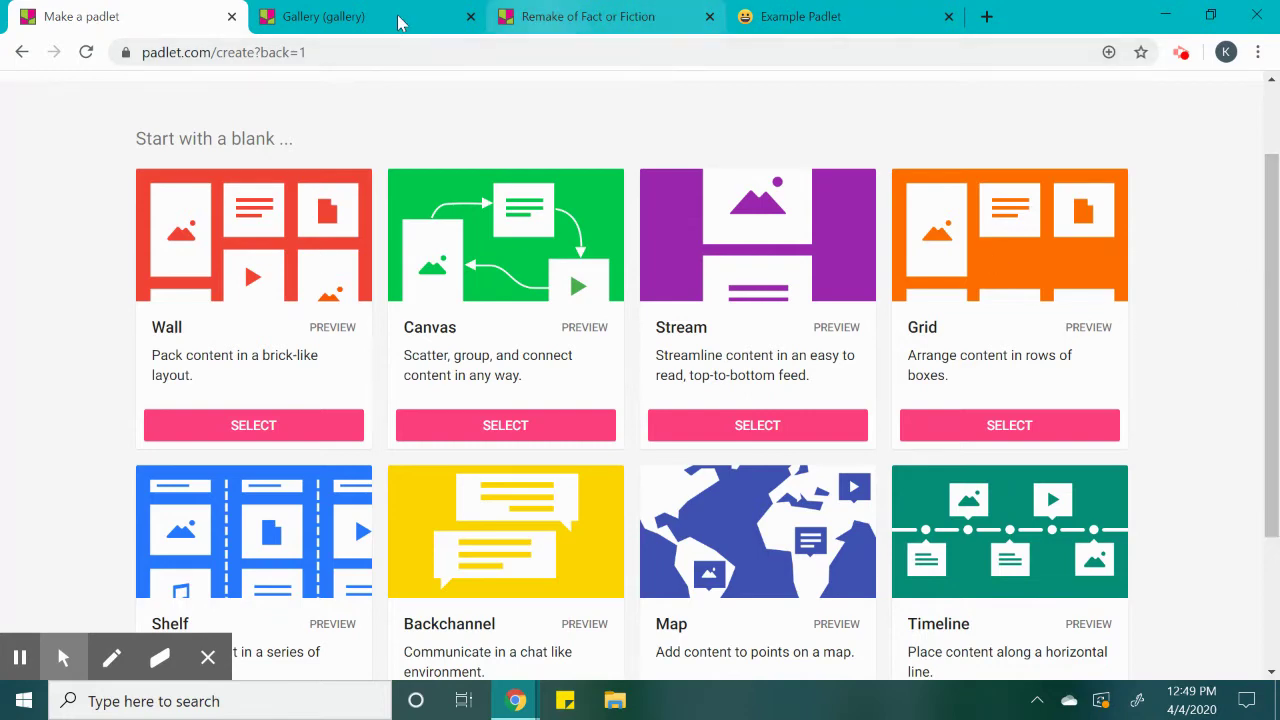
{"action": "left_click", "coordinate": [562, 12]}
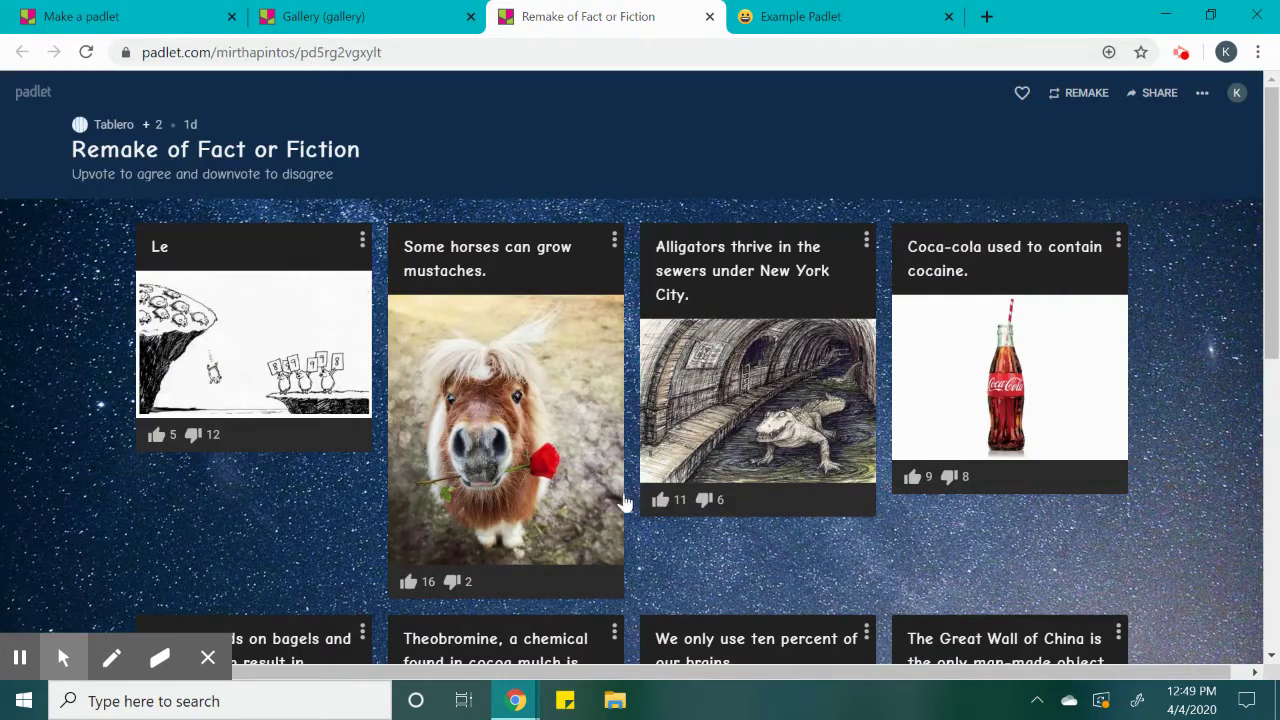
{"action": "scroll", "coordinate": [611, 529], "scroll_direction": "down", "scroll_amount": 1}
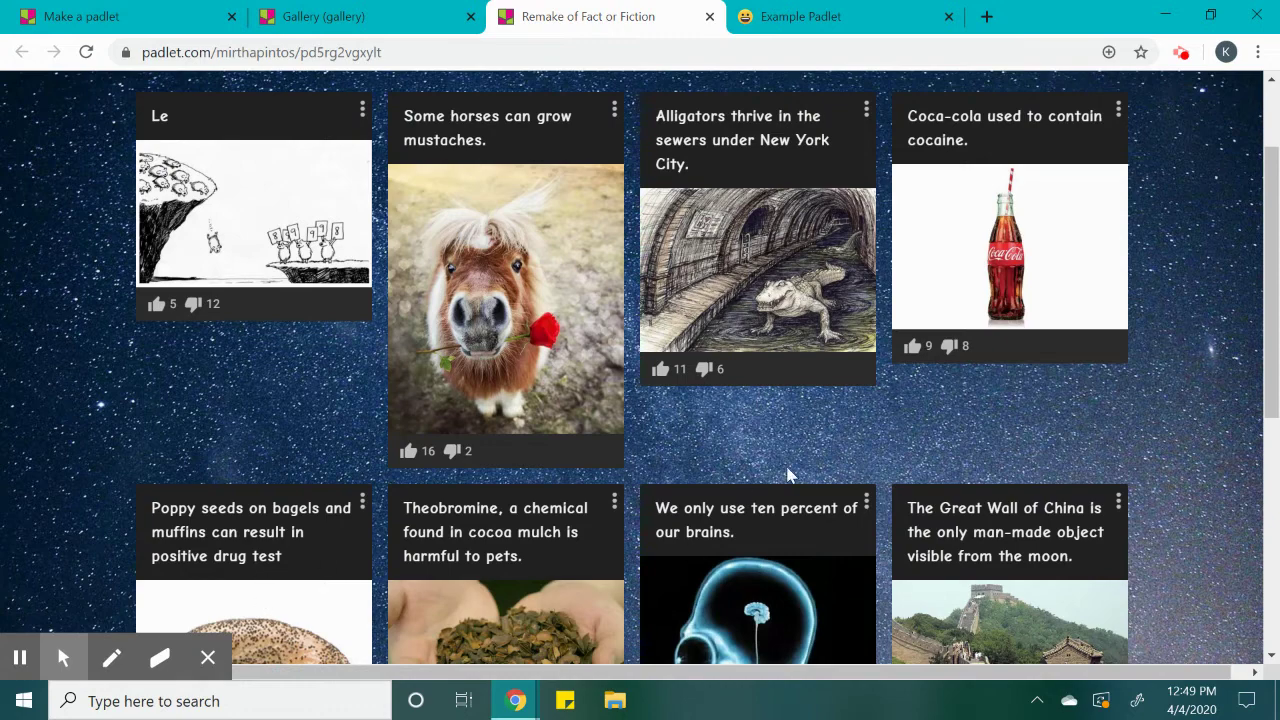
{"action": "scroll", "coordinate": [386, 186], "scroll_direction": "up", "scroll_amount": 1}
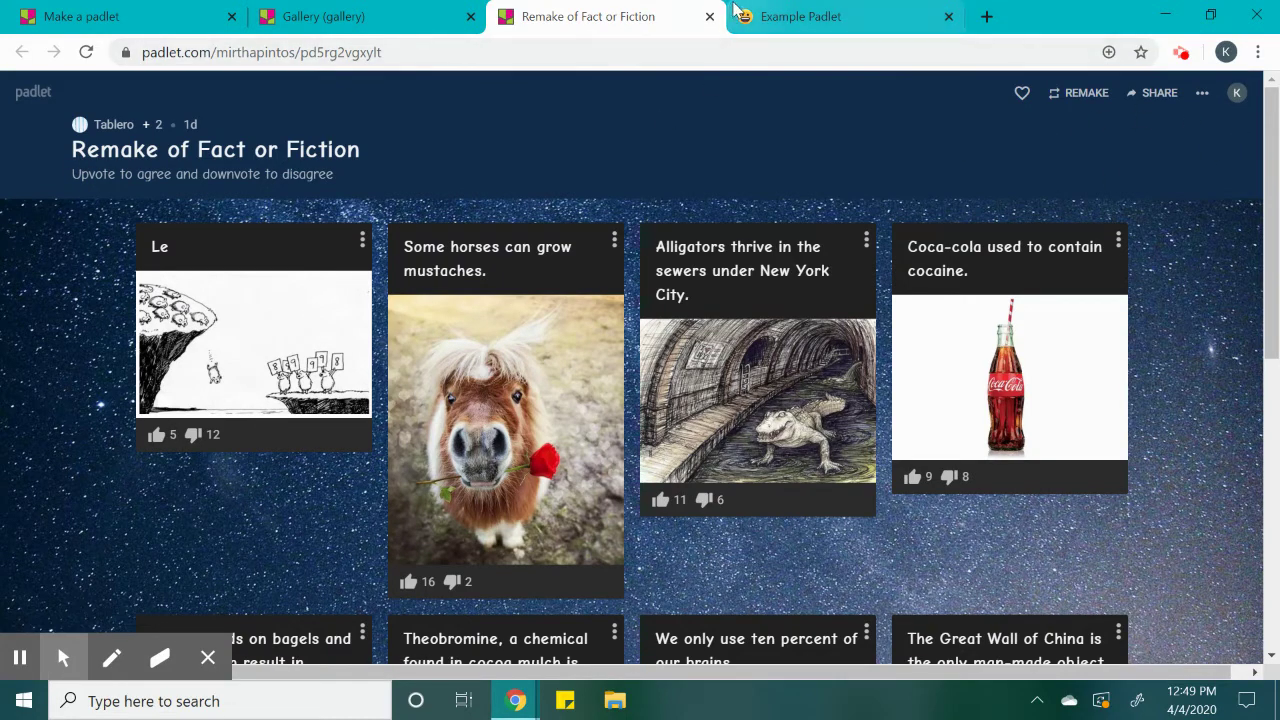
- Open the Example Padlet's settings and view the reaction types available for its posts
{"action": "left_click", "coordinate": [814, 15]}
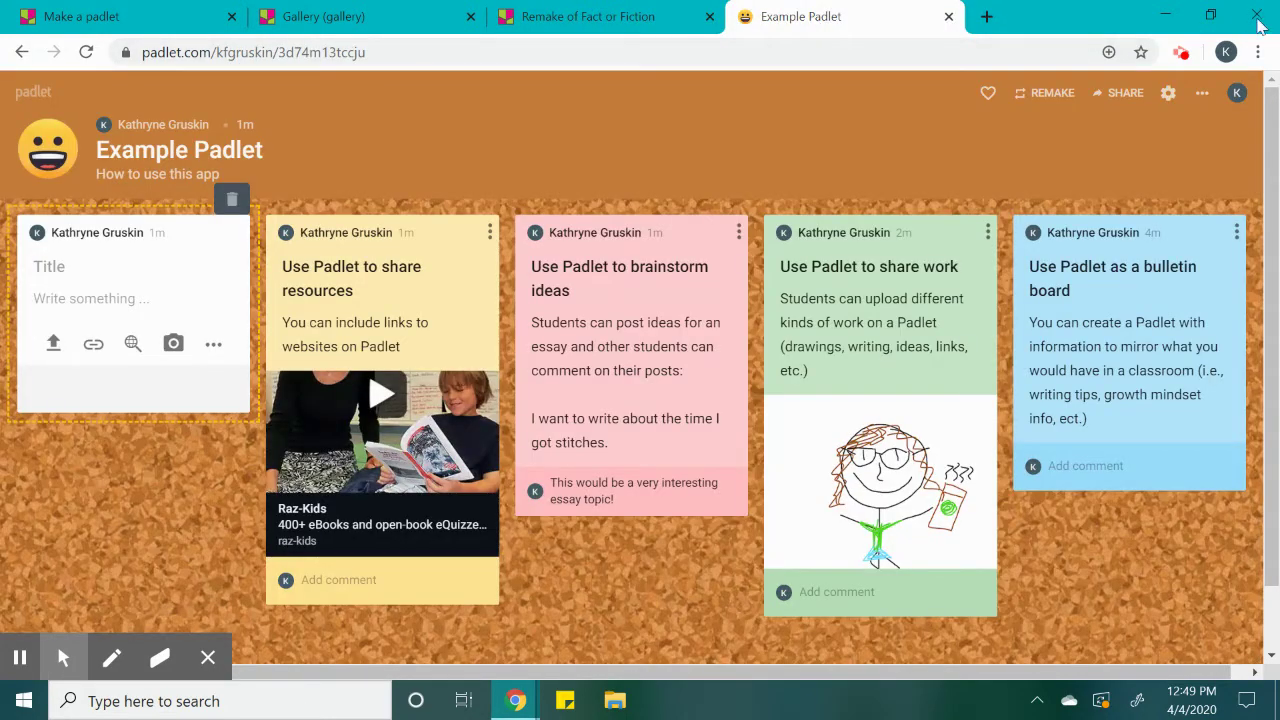
{"action": "left_click", "coordinate": [1168, 94]}
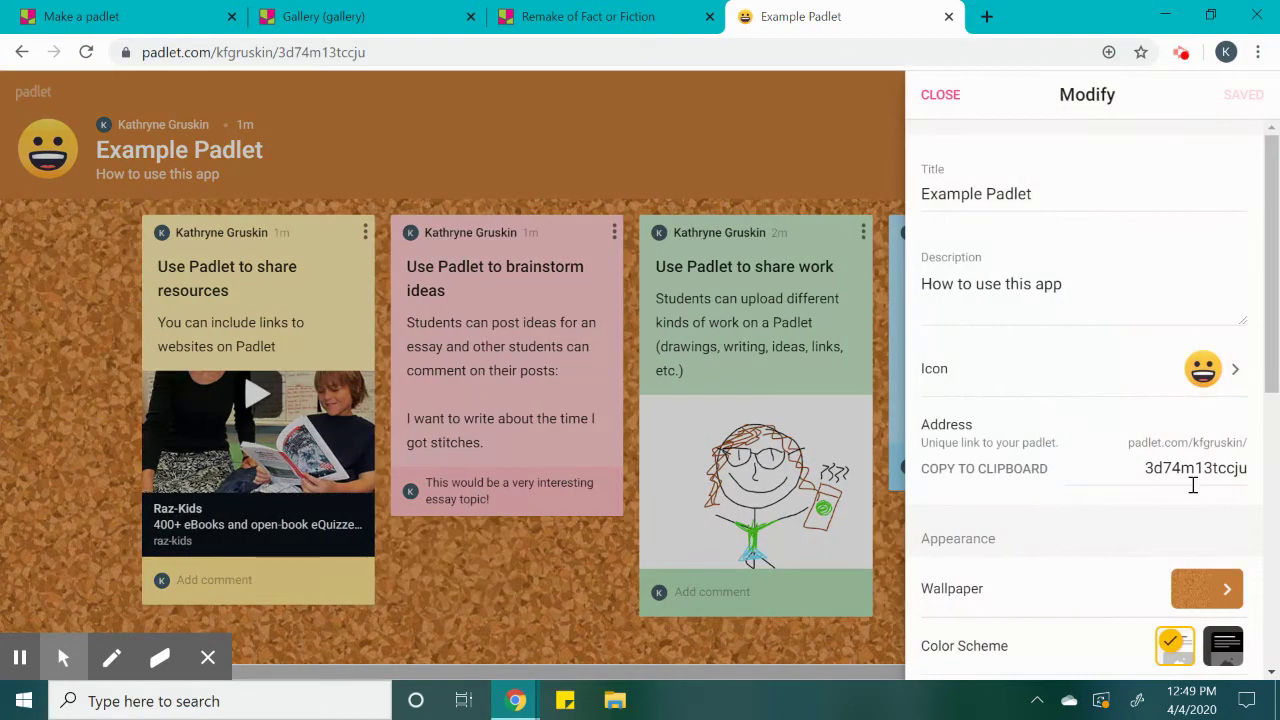
{"action": "scroll", "coordinate": [1193, 485], "scroll_direction": "down", "scroll_amount": 5}
{"action": "scroll", "coordinate": [1193, 485], "scroll_direction": "down", "scroll_amount": 2}
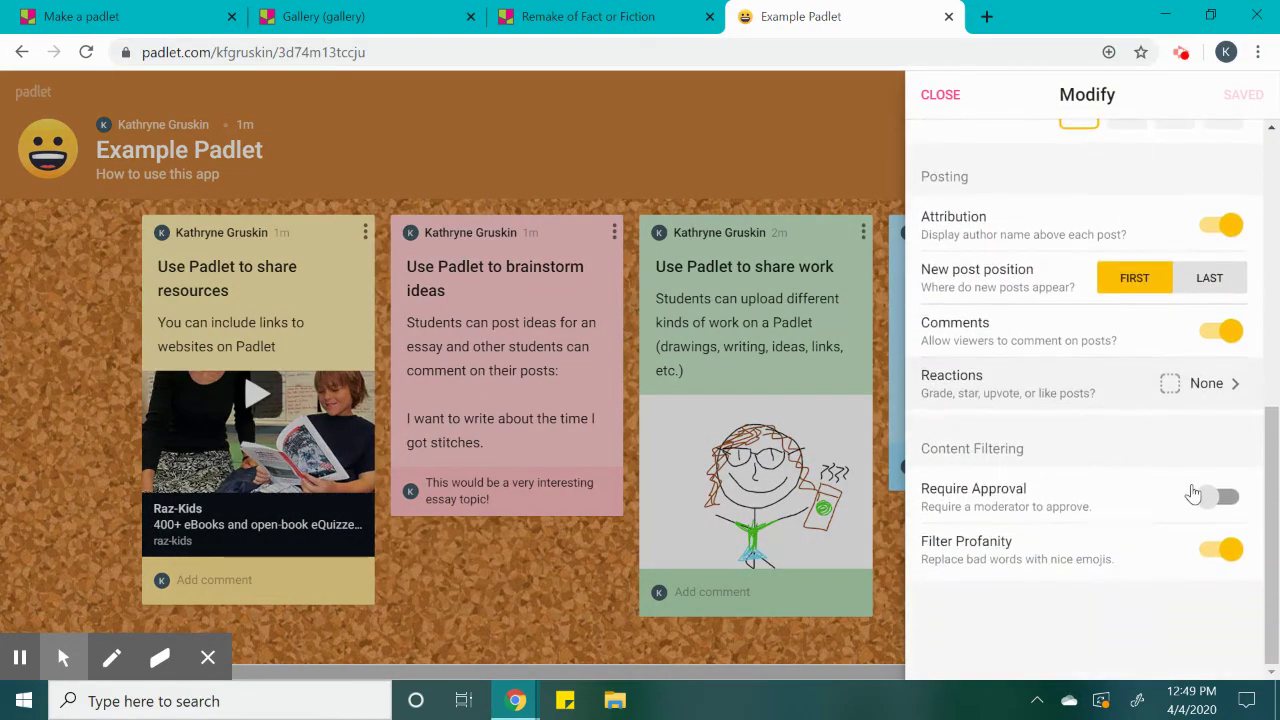
{"action": "left_click", "coordinate": [1005, 400]}
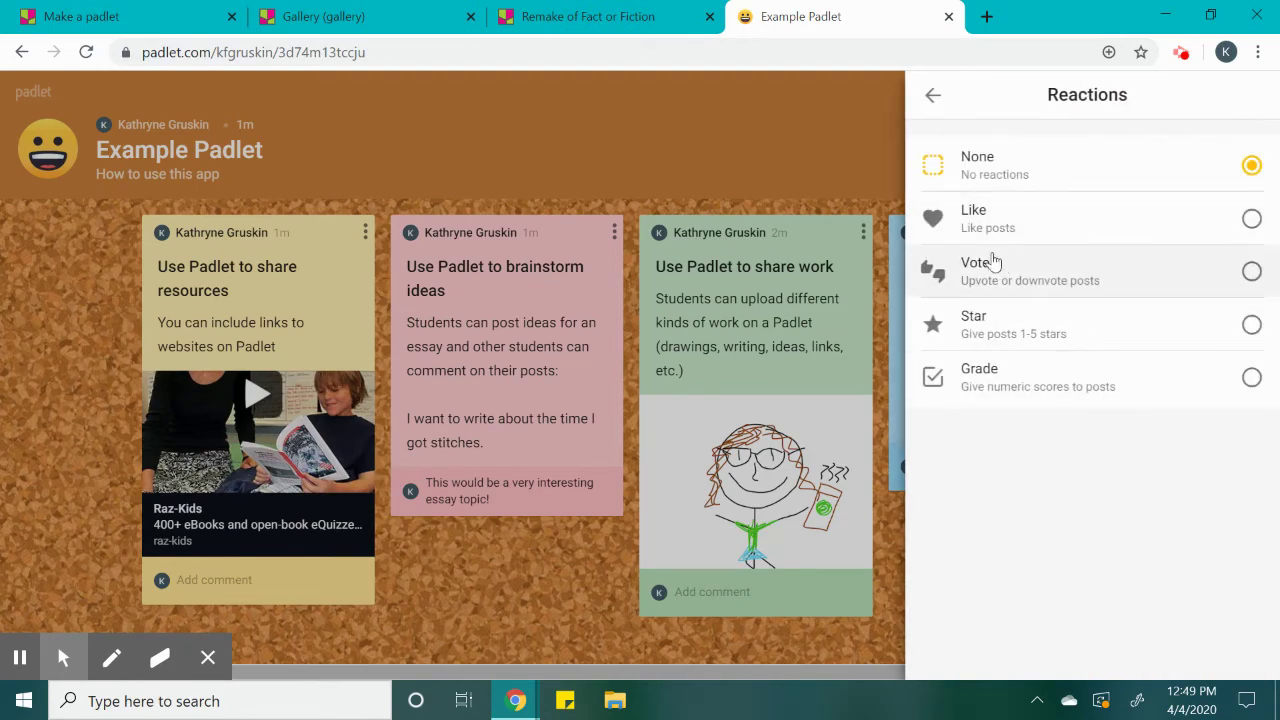
- Review the upvotes and downvotes on the Remake of Fact or Fiction posts, and glance at the gallery
{"action": "left_click", "coordinate": [575, 14]}
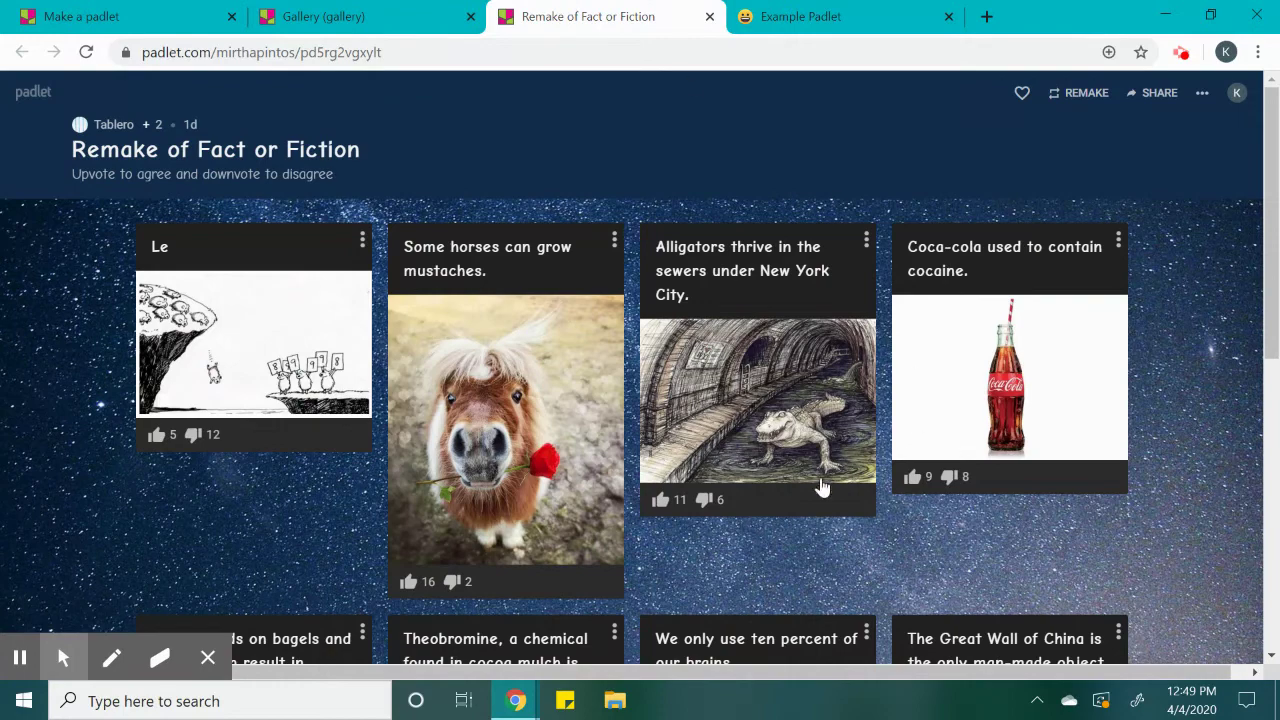
{"action": "scroll", "coordinate": [822, 487], "scroll_direction": "down", "scroll_amount": 2}
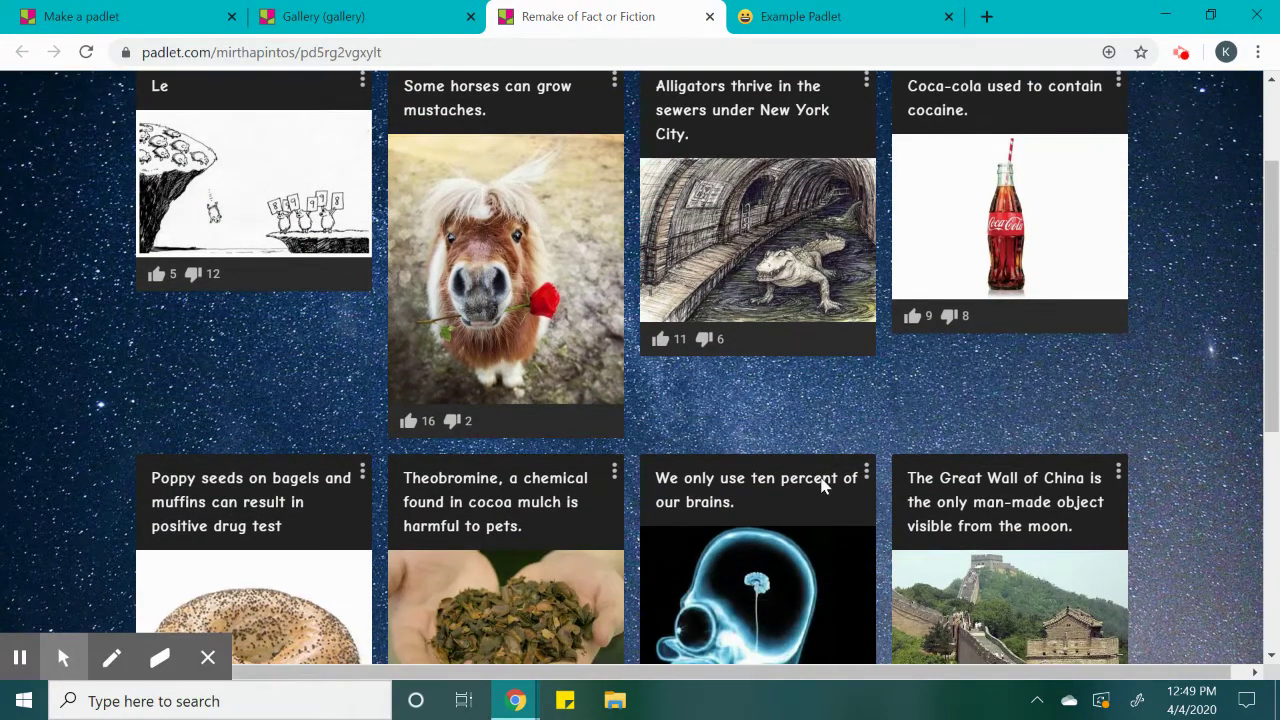
{"action": "scroll", "coordinate": [822, 477], "scroll_direction": "up", "scroll_amount": 1}
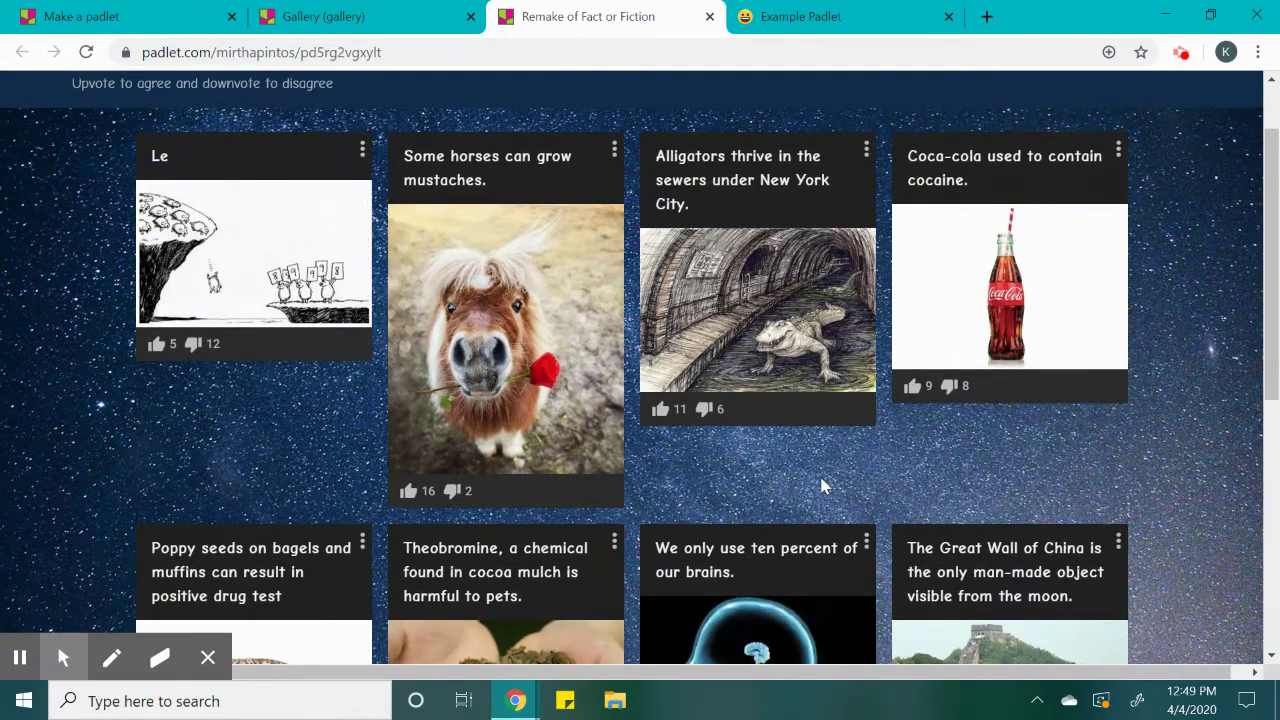
{"action": "scroll", "coordinate": [820, 485], "scroll_direction": "down", "scroll_amount": 3}
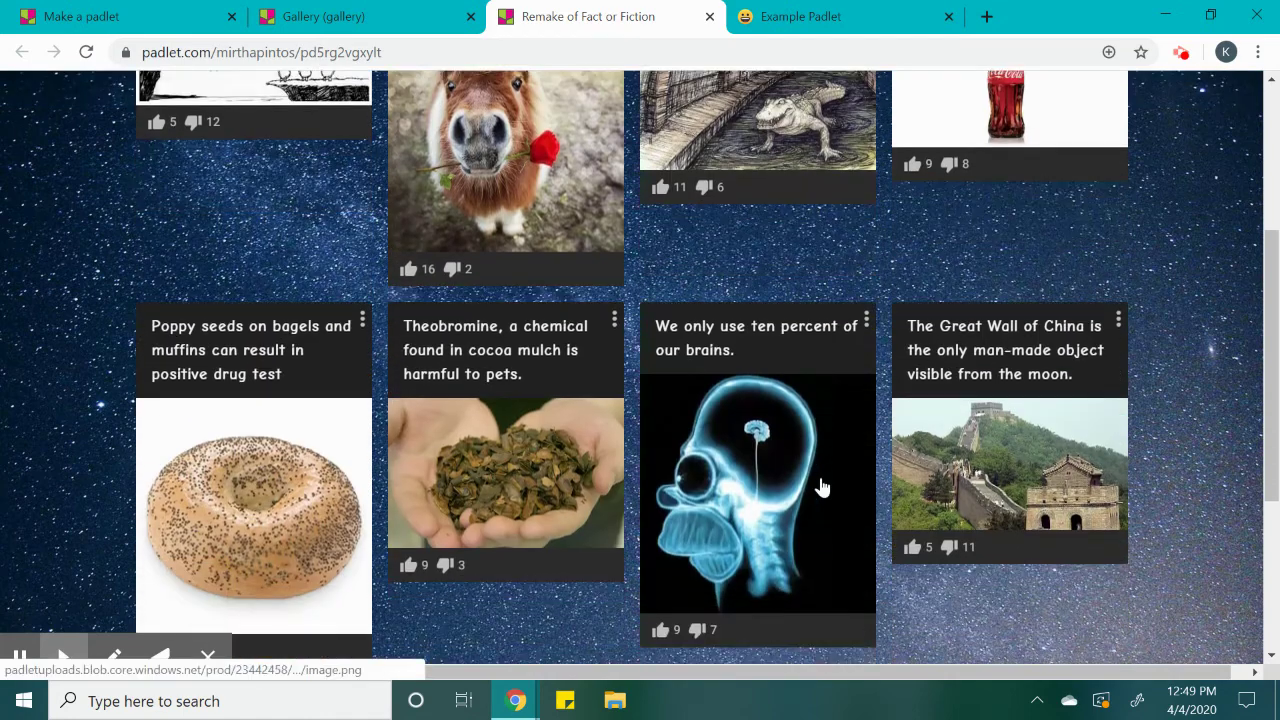
{"action": "left_click", "coordinate": [385, 20]}
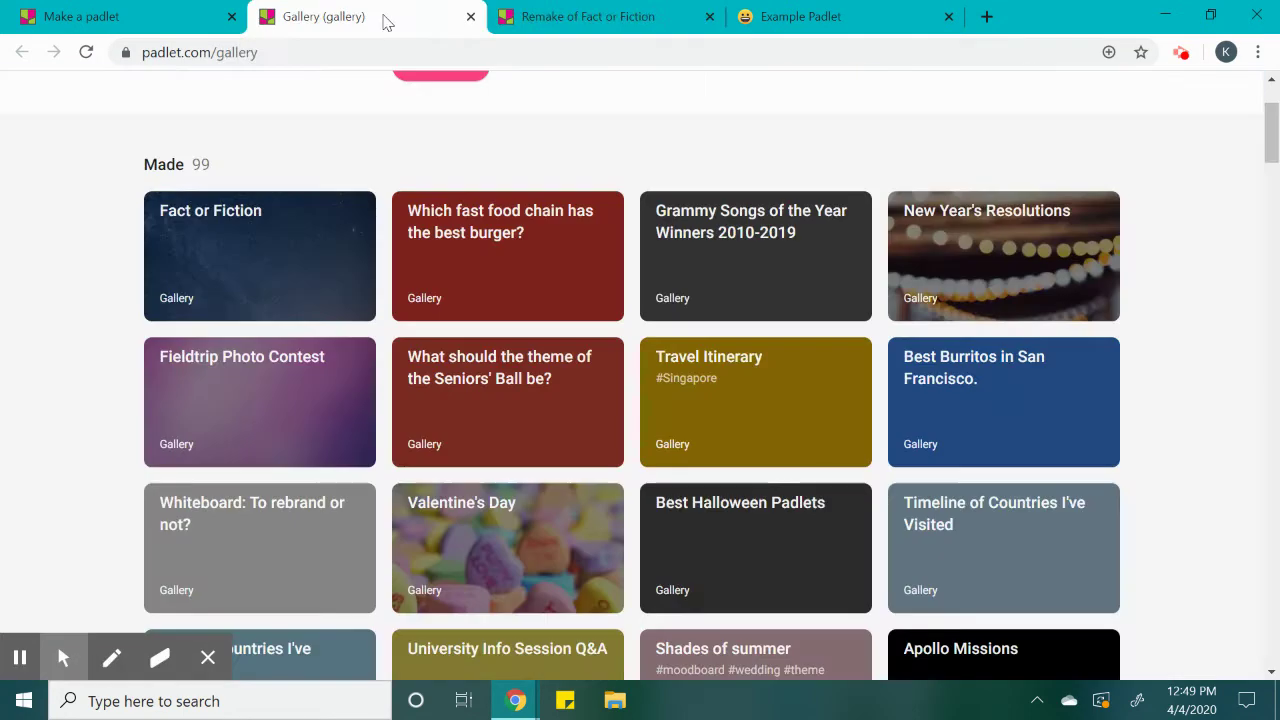
- Return to the Example Padlet, leave its reaction settings, and start a new post to view its attachment types
{"action": "left_click", "coordinate": [782, 10]}
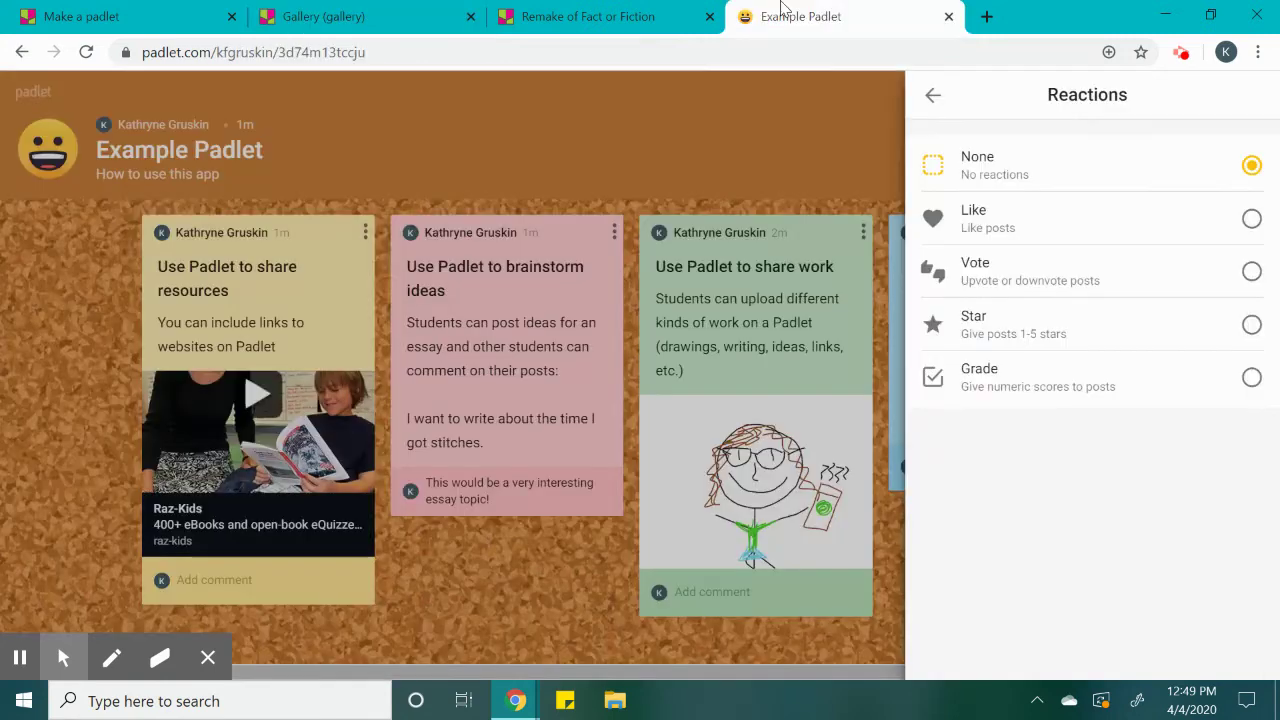
{"action": "left_click", "coordinate": [709, 152]}
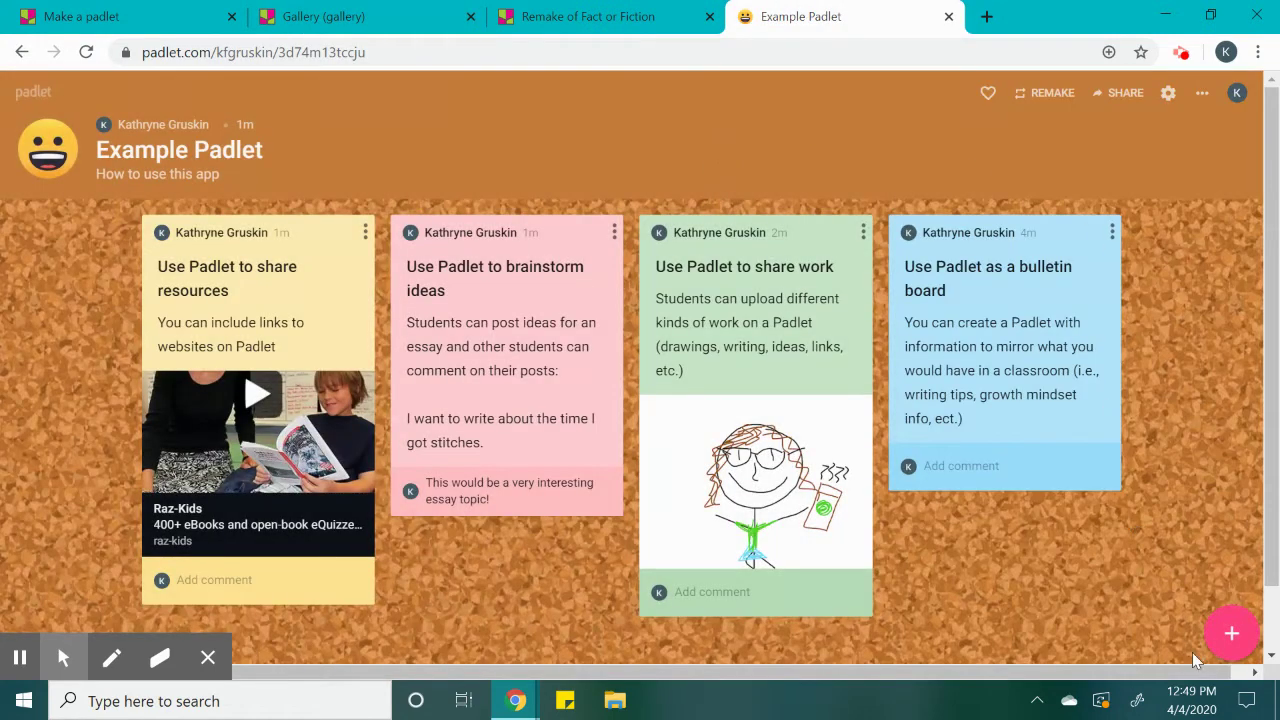
{"action": "left_click", "coordinate": [1229, 645]}
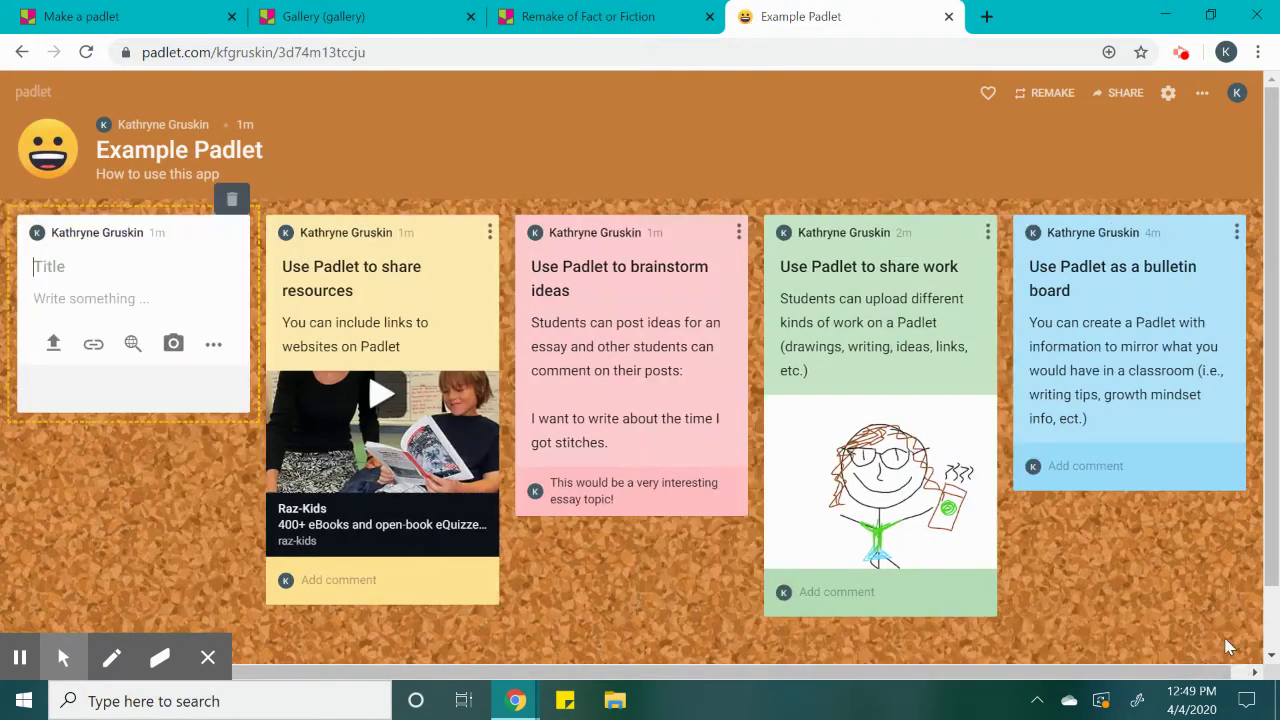
{"action": "left_click", "coordinate": [216, 352]}
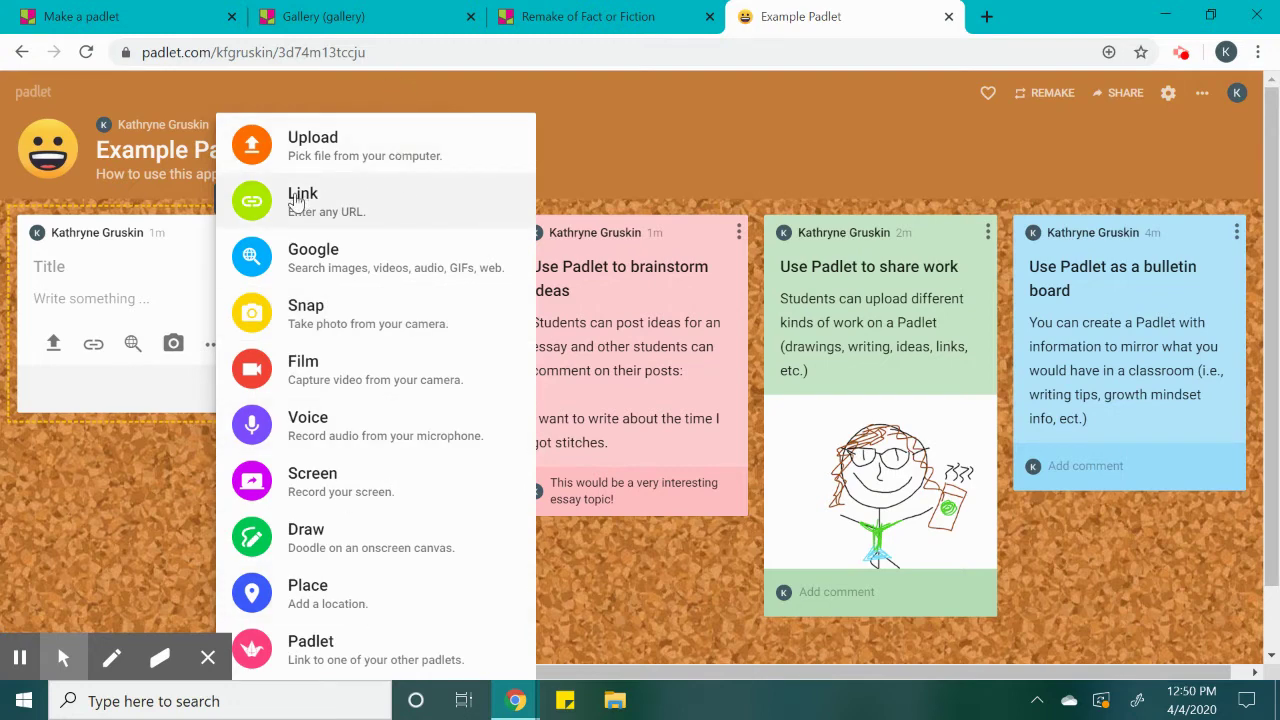
{"action": "left_click", "coordinate": [674, 158]}
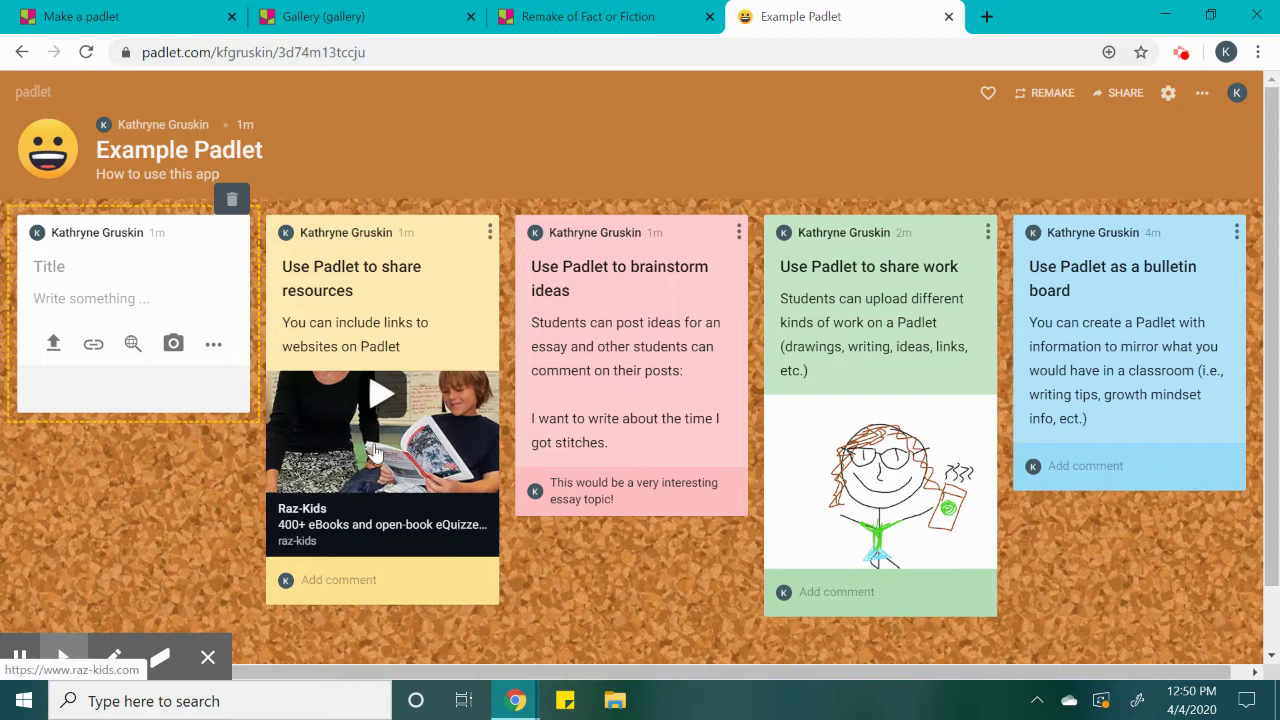
- Open the Voice recorder for the new post, allow microphone access, and close it without recording
{"action": "left_click", "coordinate": [213, 345]}
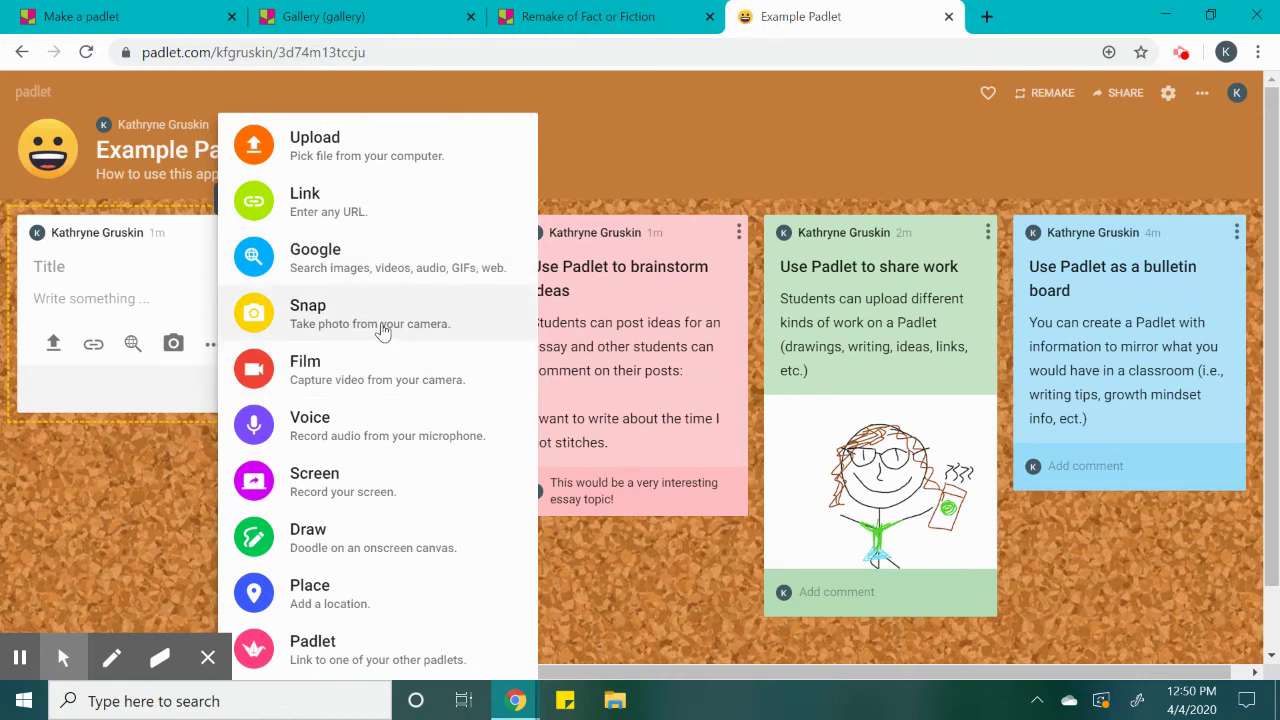
{"action": "left_click", "coordinate": [364, 436]}
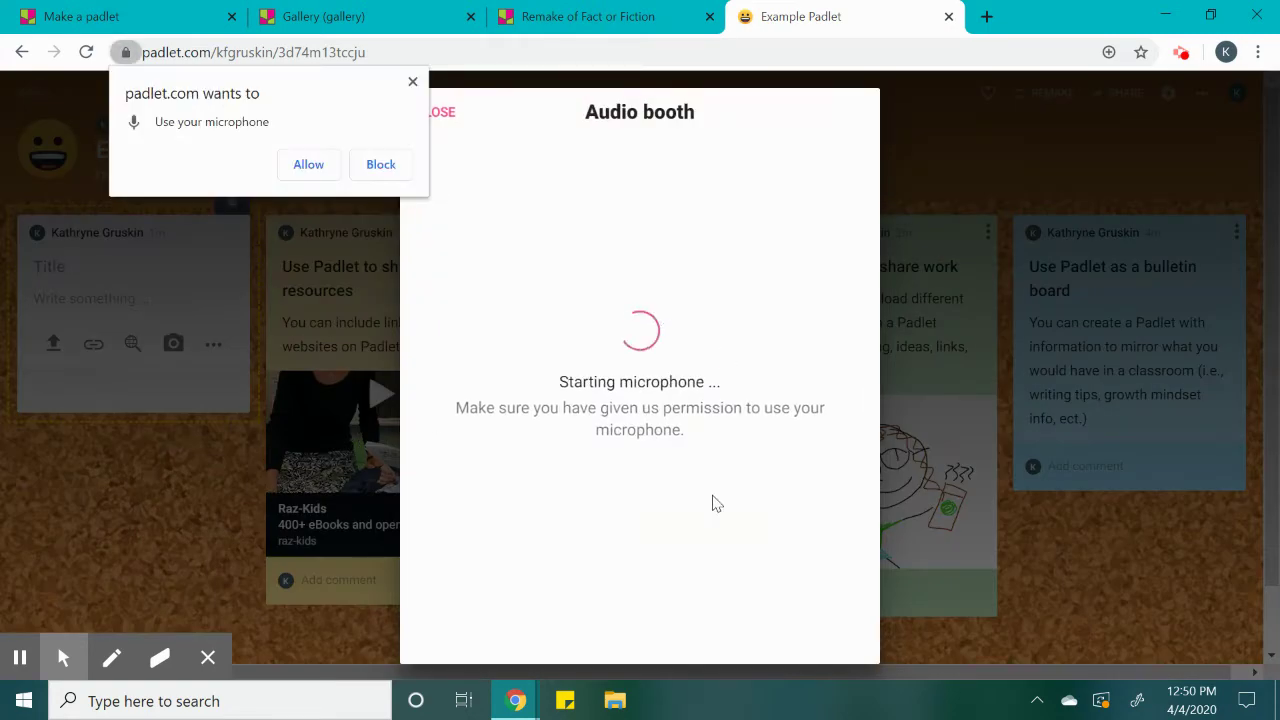
{"action": "left_click", "coordinate": [306, 166]}
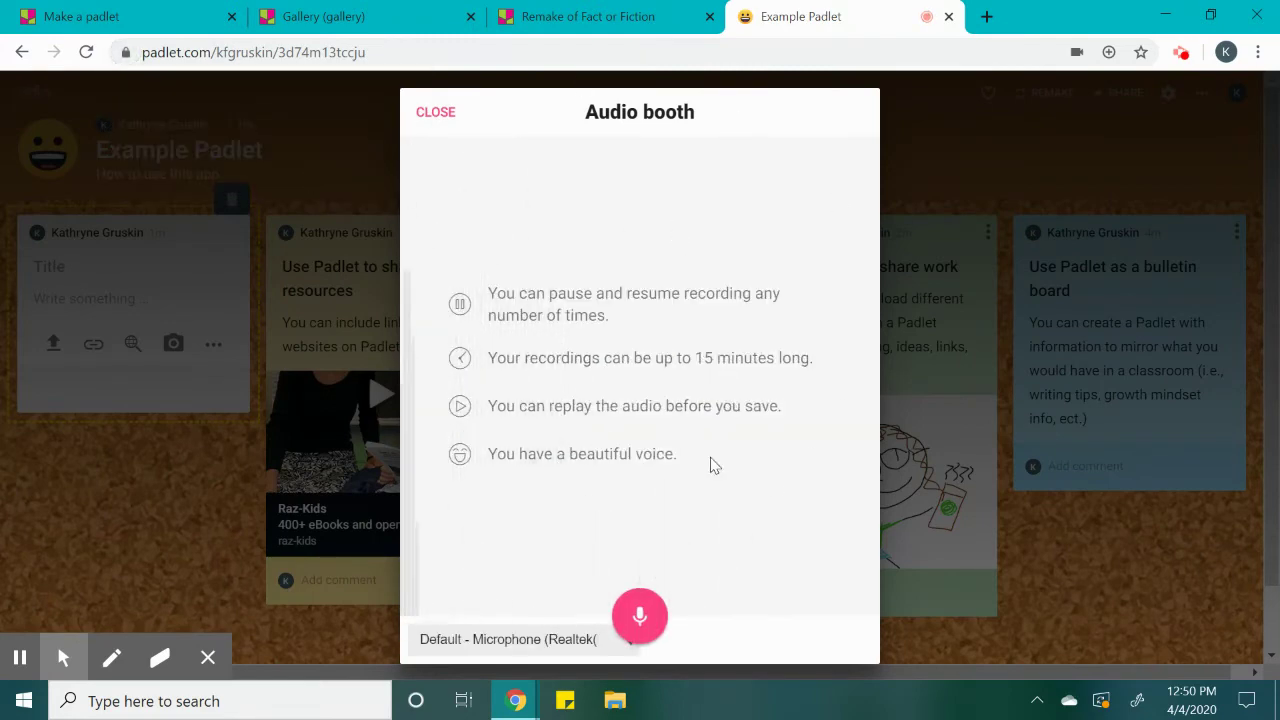
{"action": "left_click", "coordinate": [434, 117]}
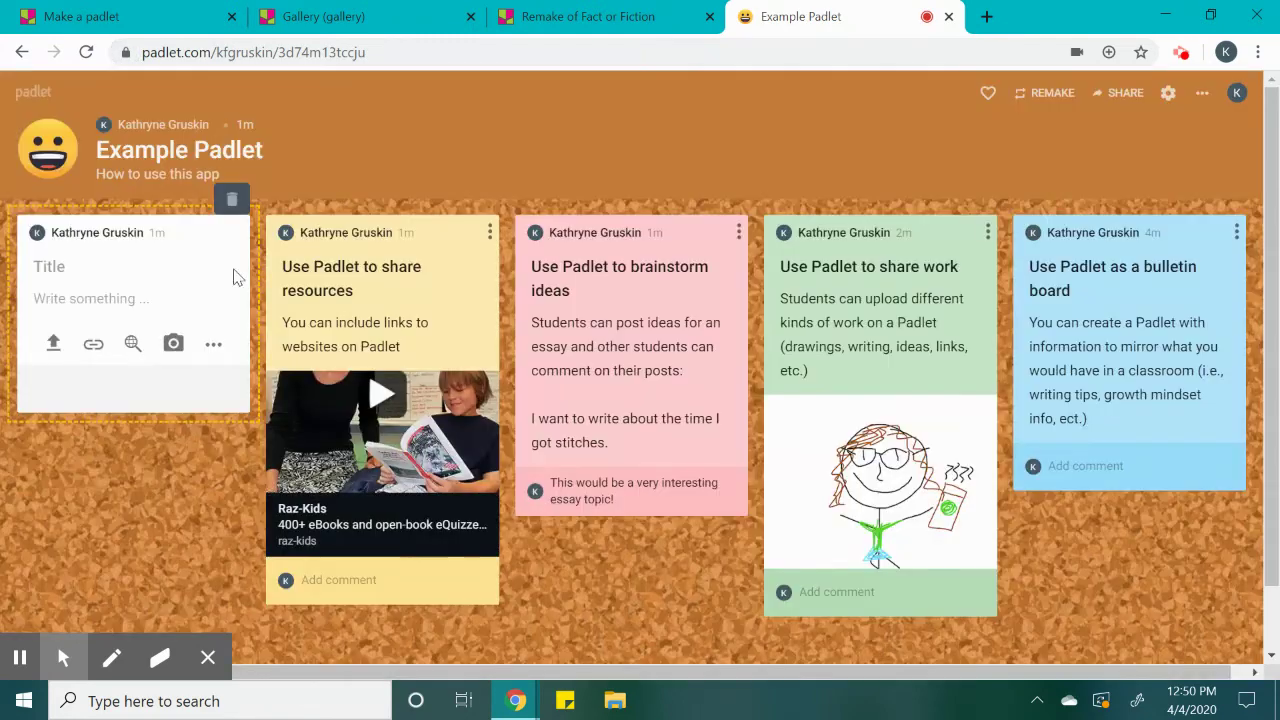
- View the full list of attachment types for the new post again and leave the post empty
{"action": "left_click", "coordinate": [216, 352]}
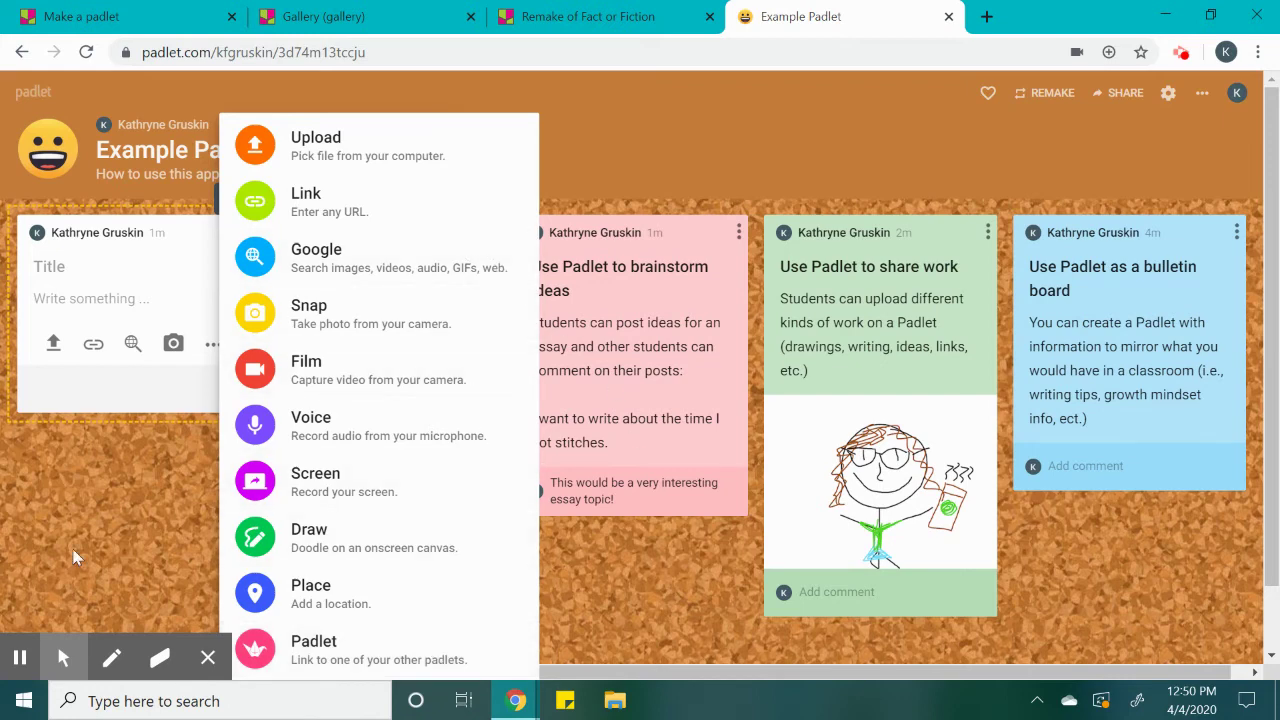
{"action": "left_click", "coordinate": [112, 541]}
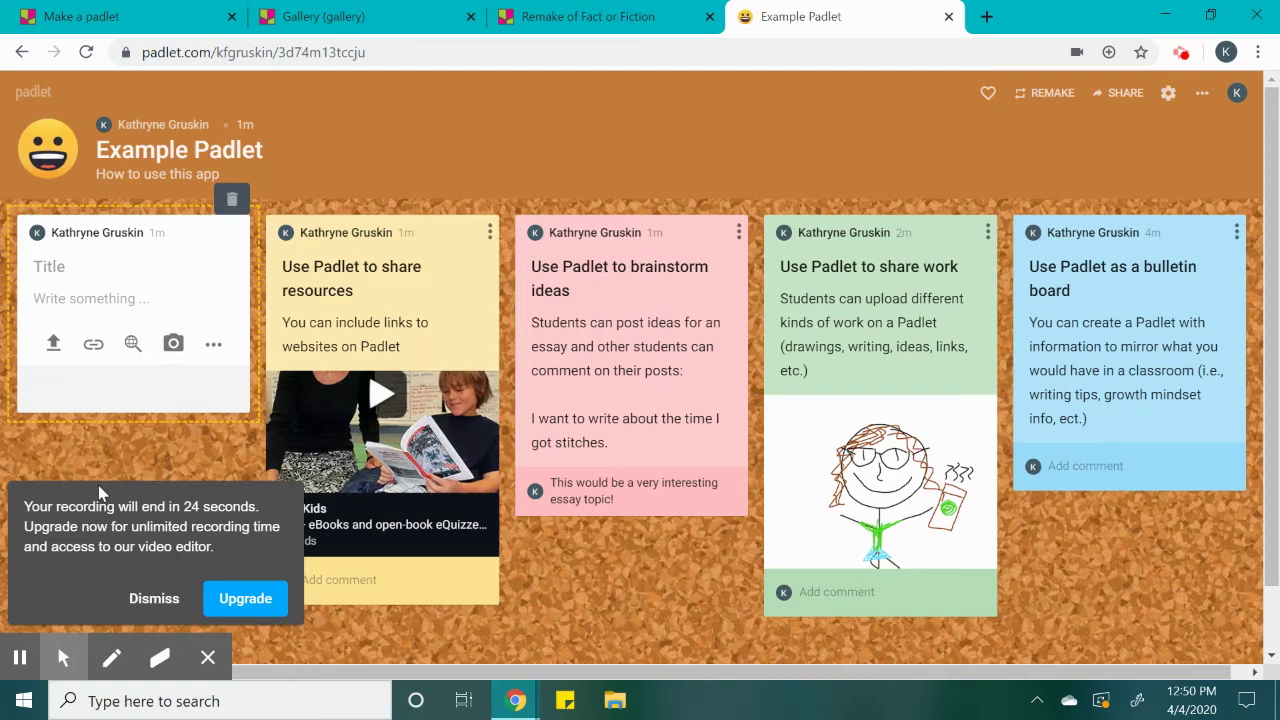
{"action": "left_click", "coordinate": [130, 599]}
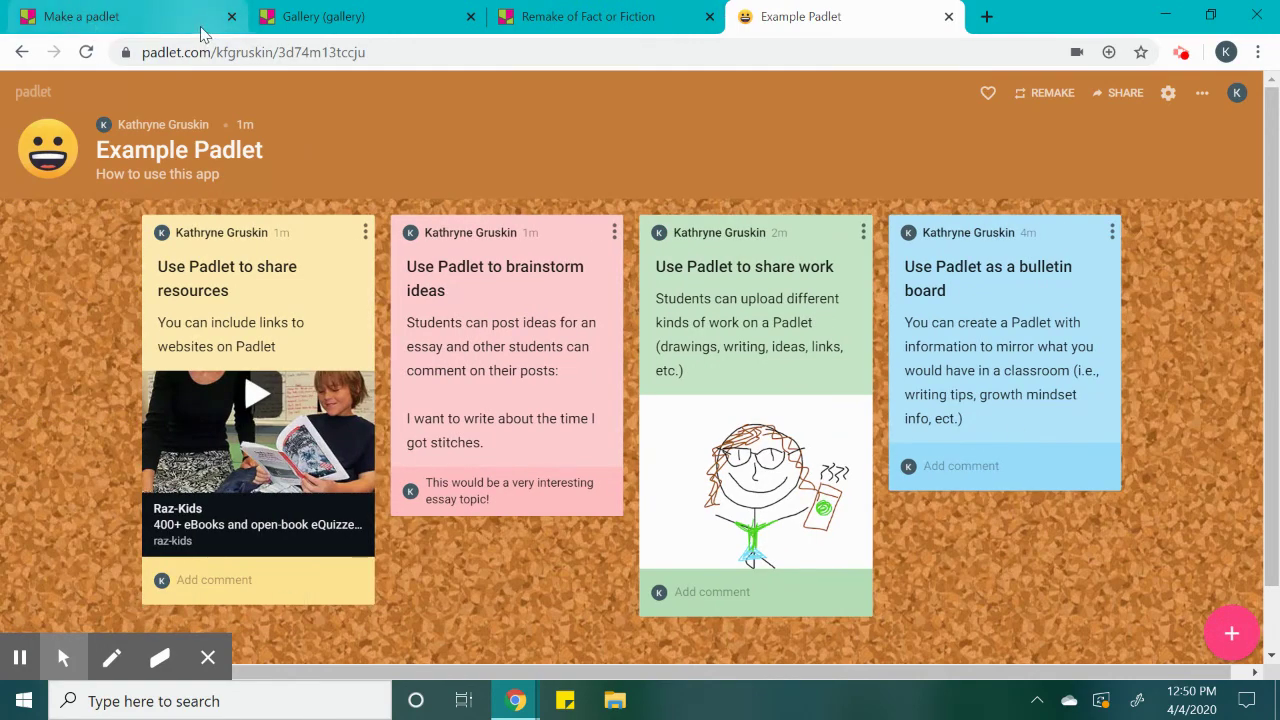
- Browse the ready-made example padlets in the gallery
{"action": "left_click", "coordinate": [395, 18]}
{"action": "scroll", "coordinate": [622, 400], "scroll_direction": "down", "scroll_amount": 3}
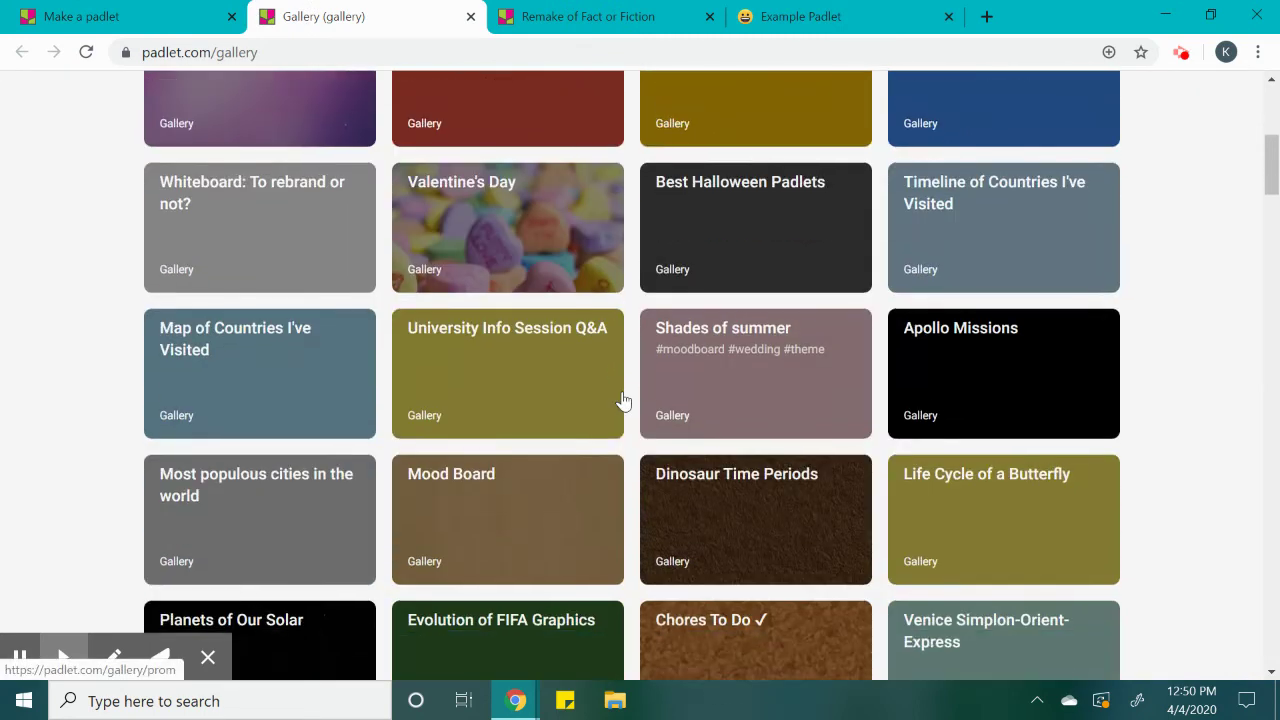
{"action": "scroll", "coordinate": [622, 400], "scroll_direction": "down", "scroll_amount": 1}
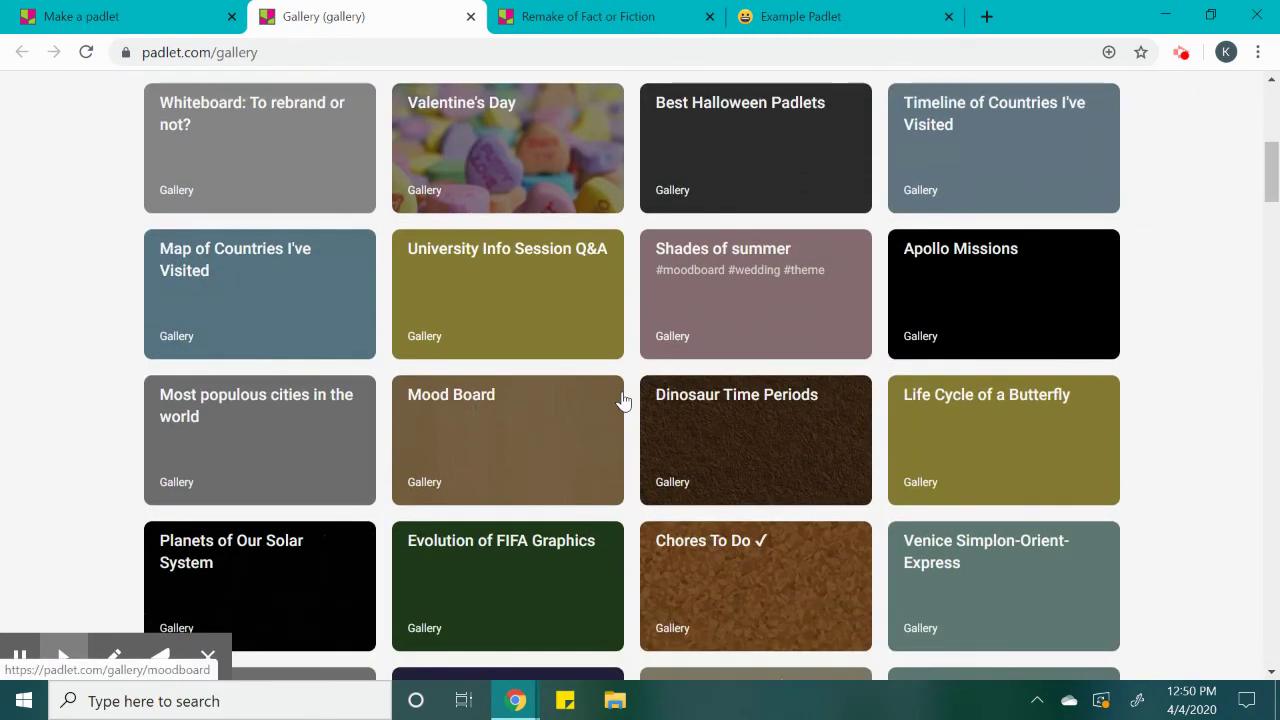